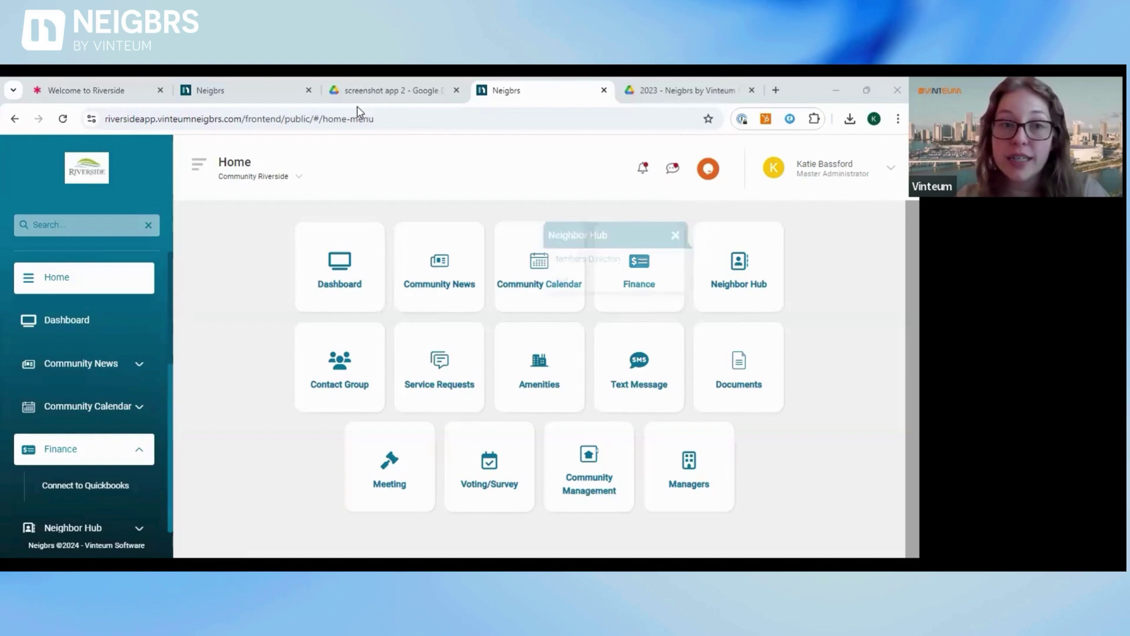
- Search the navigation menu for "quickb" and clear the search to restore the full menu
left_click(100, 225)
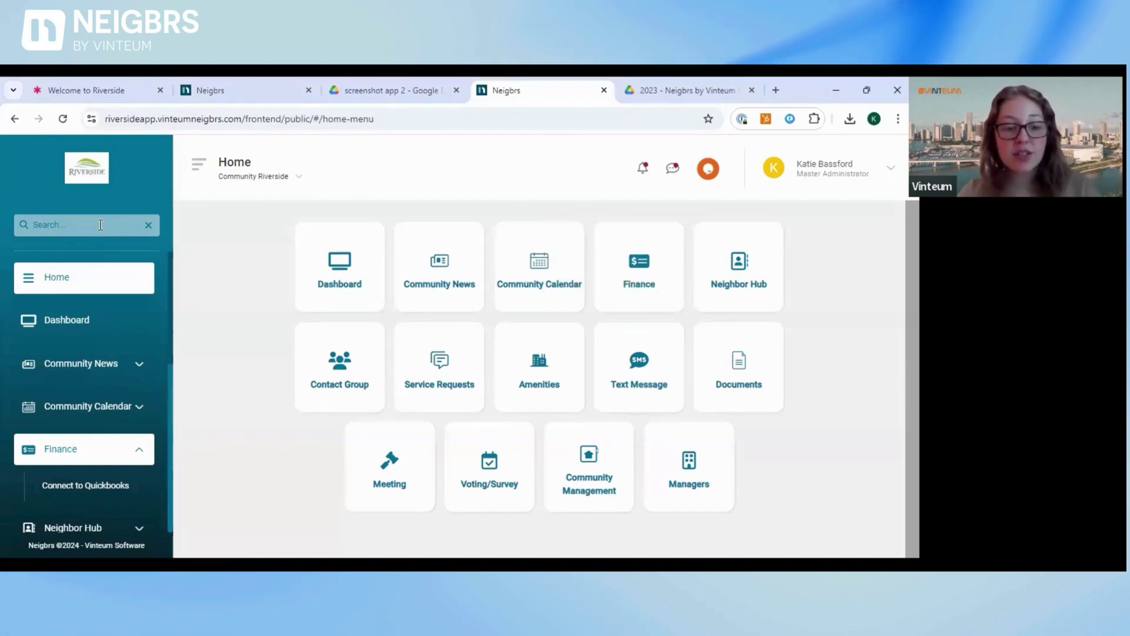
type("qu")
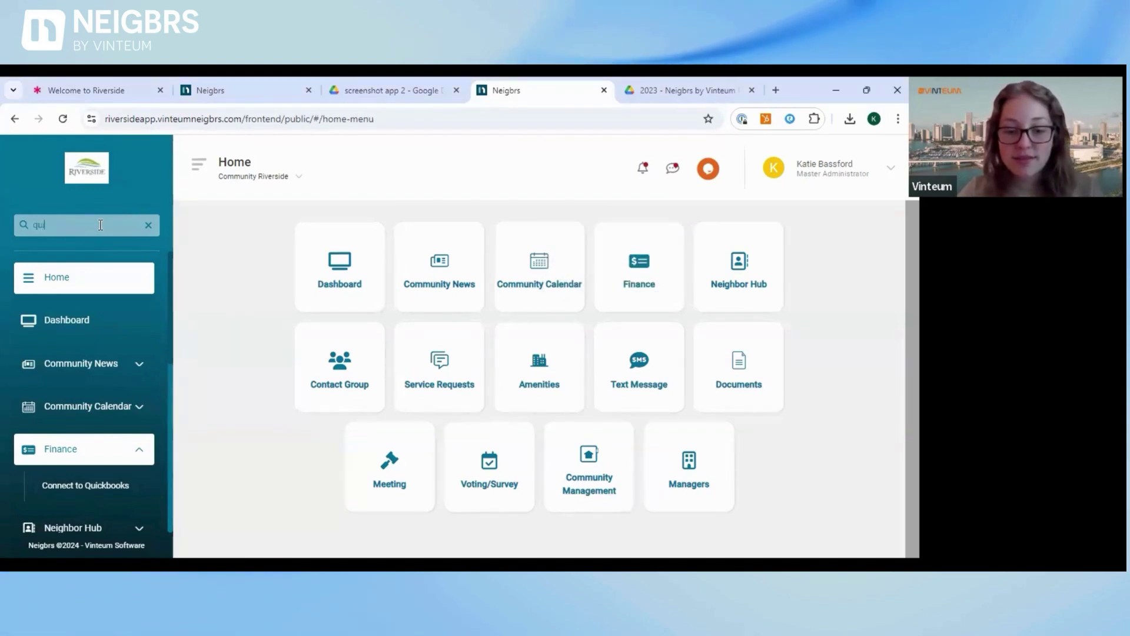
type("ickb")
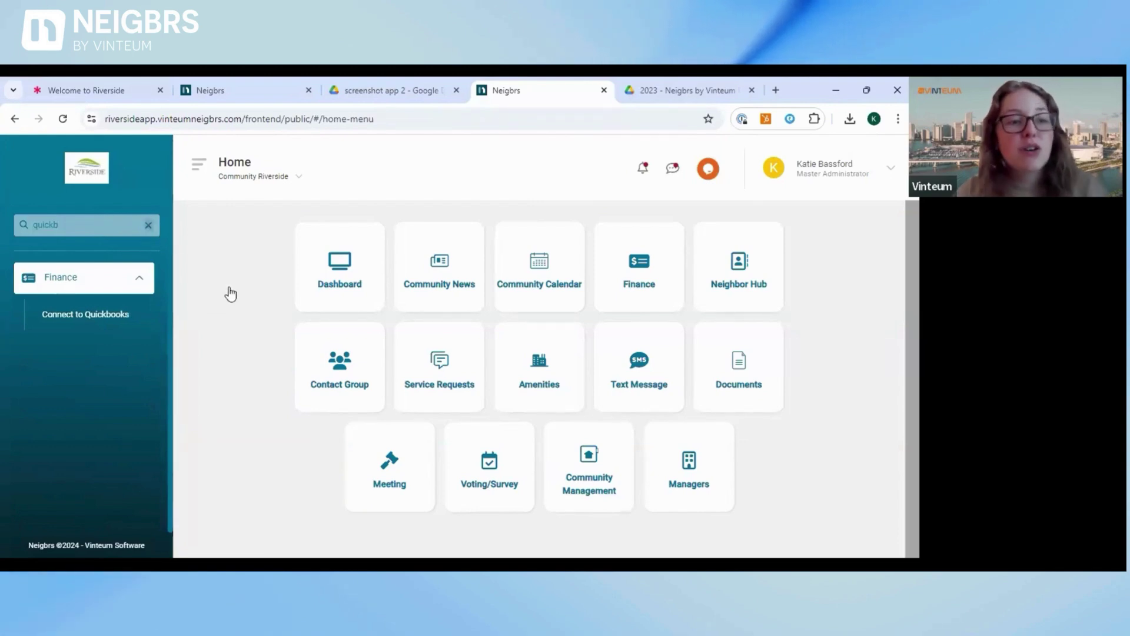
key("ctrl+a")
key("BackSpace")
- Open the Connect to Quickbooks page under Finance and start the connection to QuickBooks
scroll(67, 401, "down", 2)
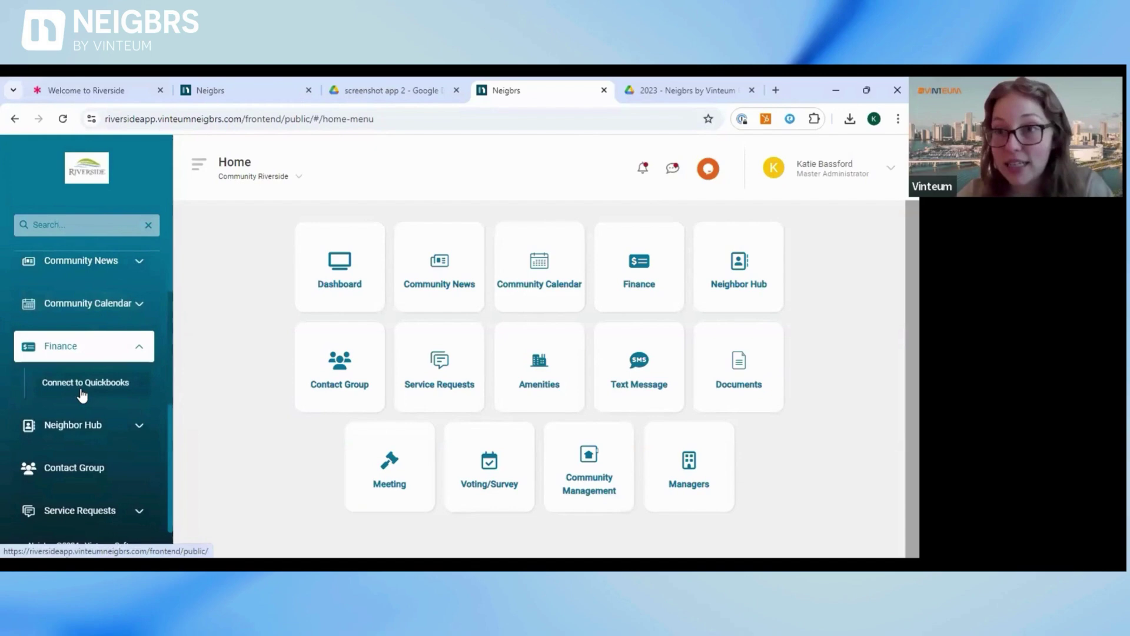
left_click(83, 394)
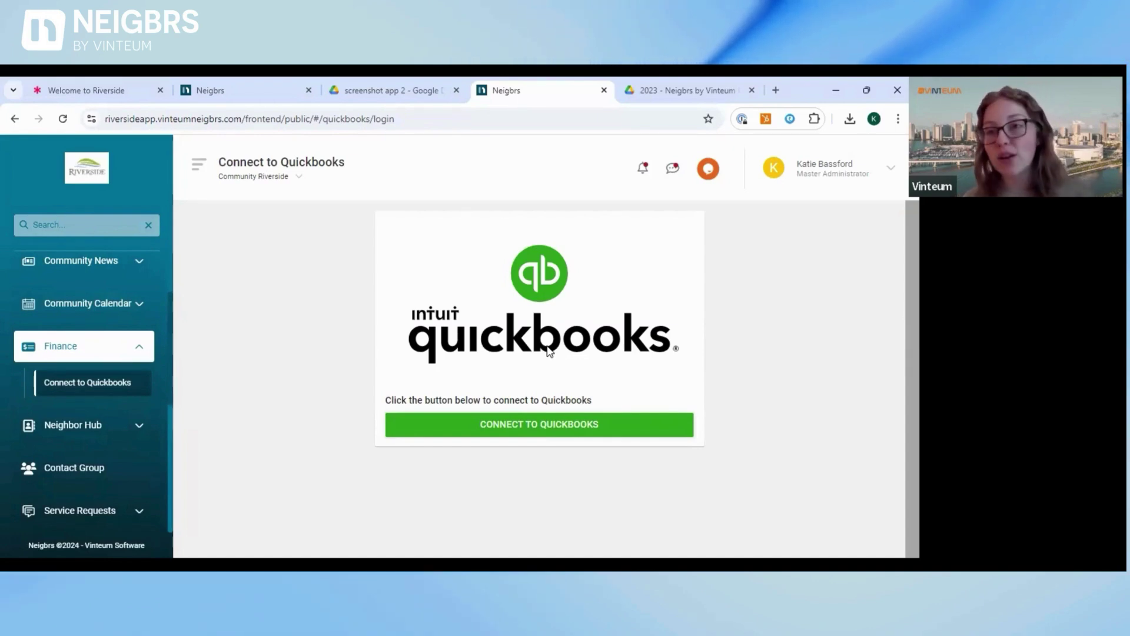
left_click(595, 425)
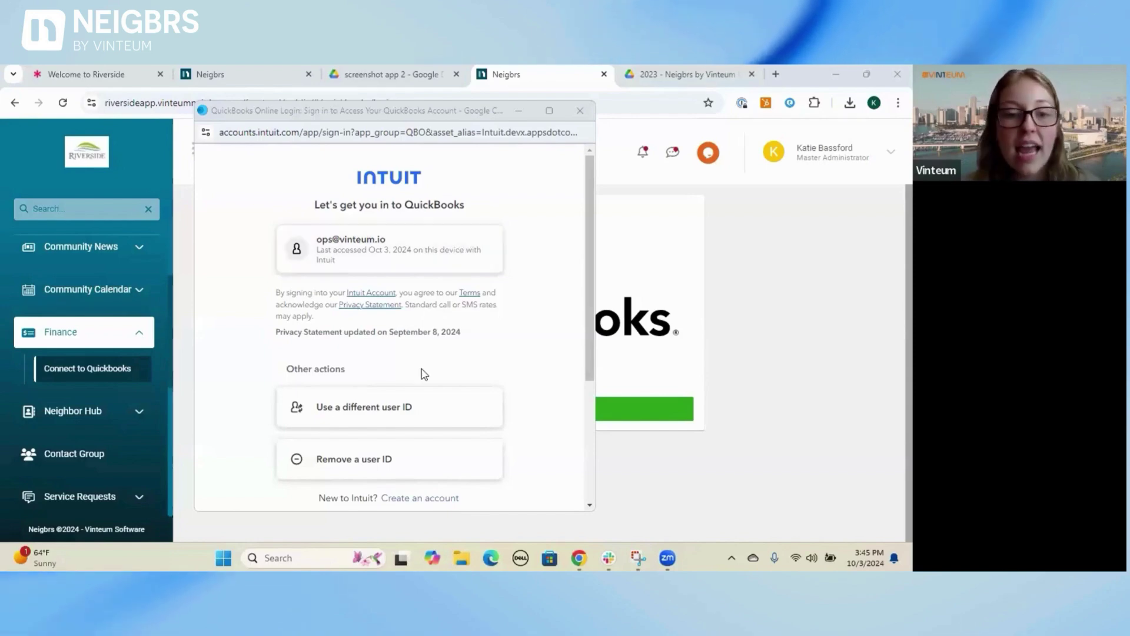
- Choose the saved Intuit account in the sign-in window and submit the account password
scroll(421, 371, "down", 2)
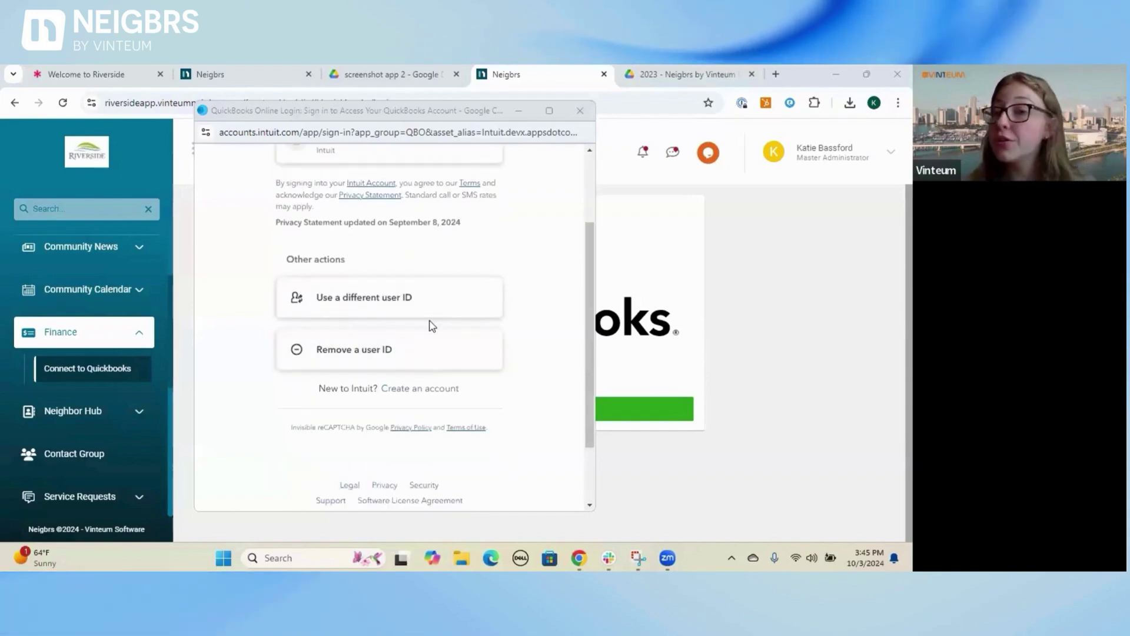
scroll(456, 254, "up", 2)
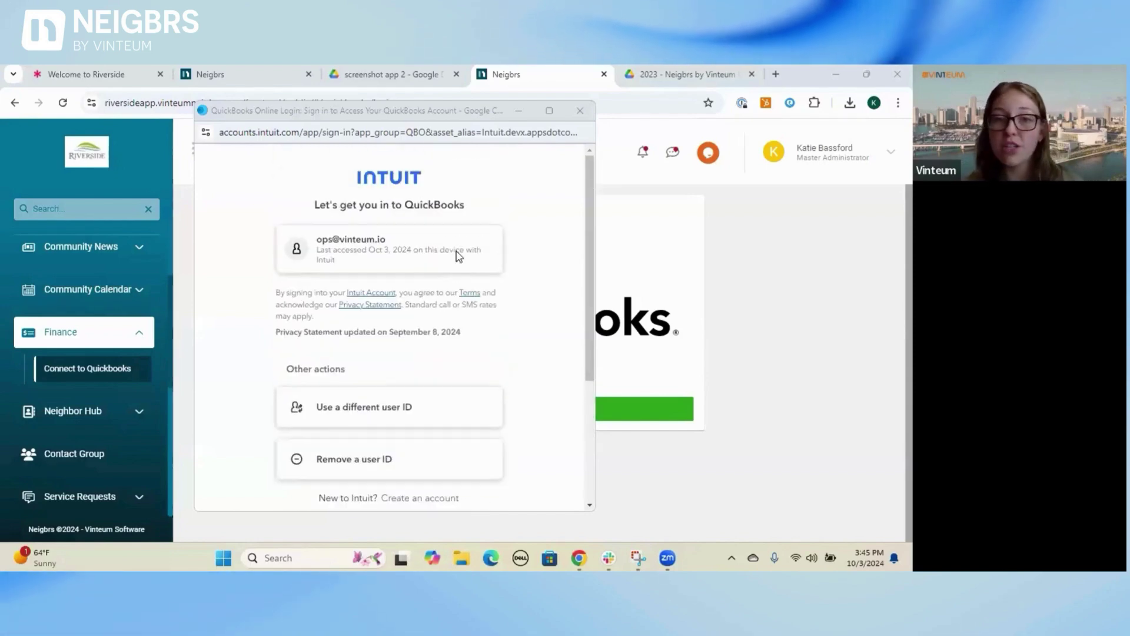
left_click(404, 253)
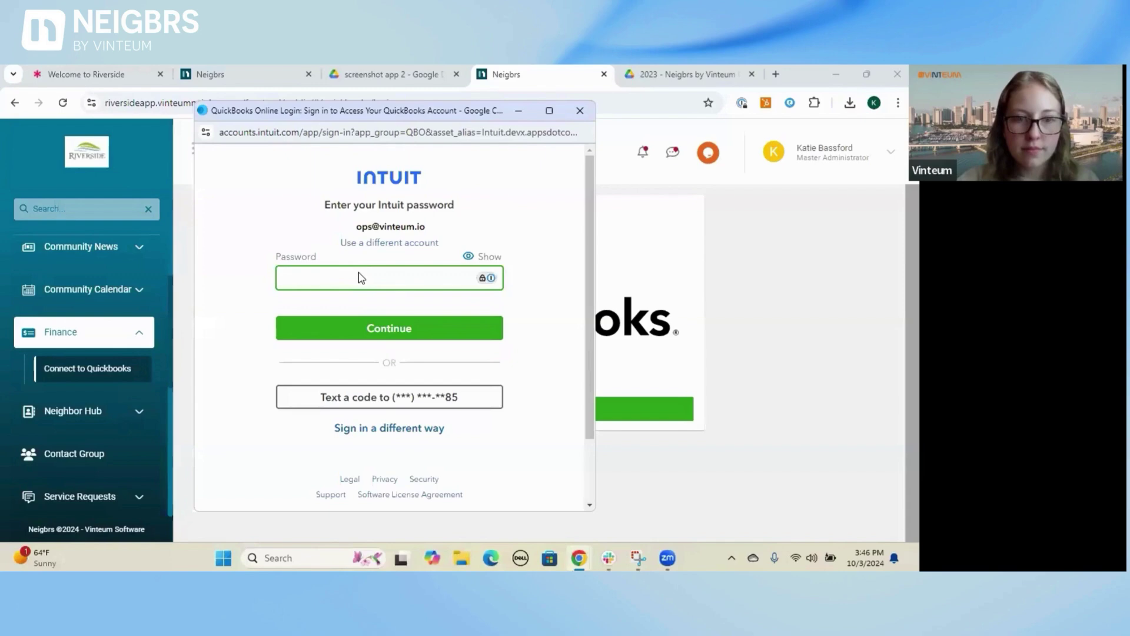
key("ctrl+v")
left_click(404, 328)
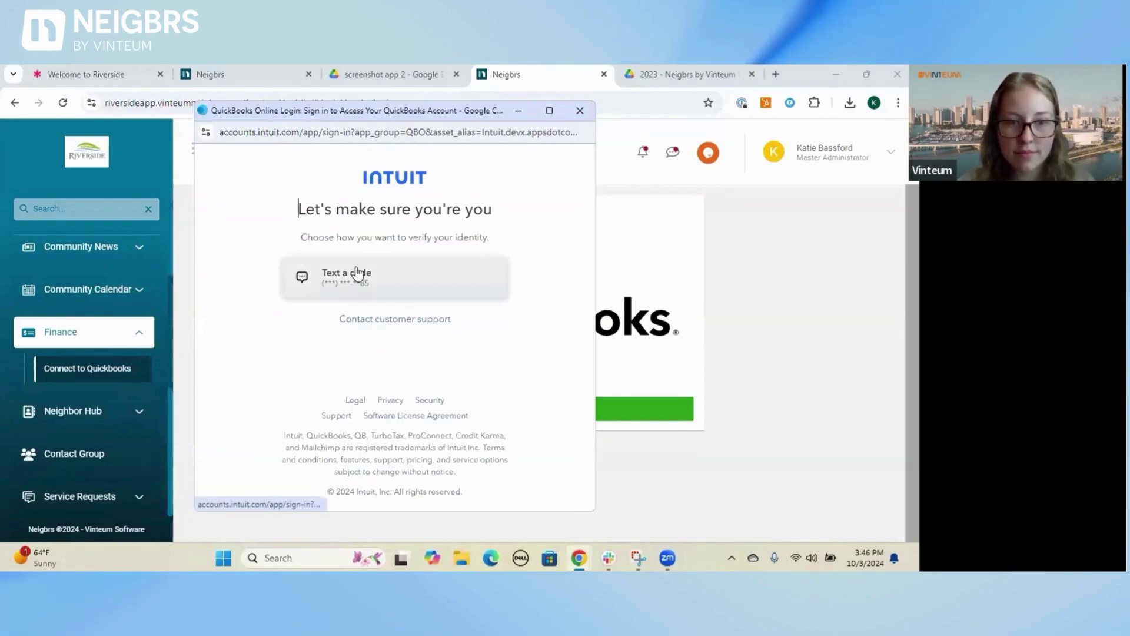
- Verify the identity with a texted verification code, submit the code, and close the QuickBooks connection window
left_click(360, 274)
left_click(362, 356)
key("ctrl+v")
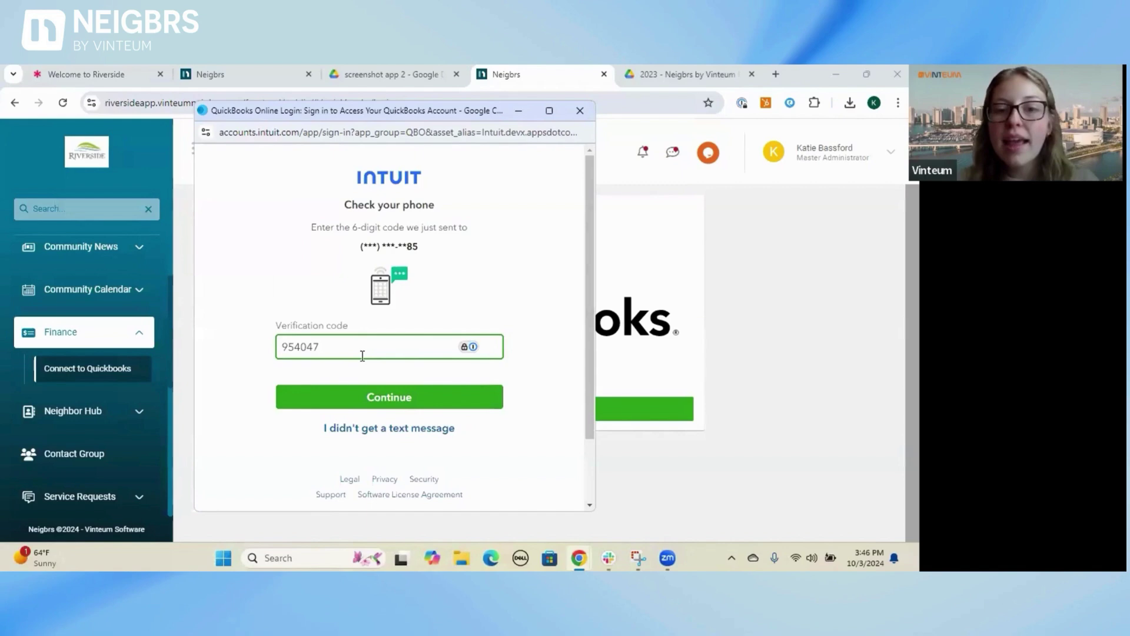
left_click(383, 400)
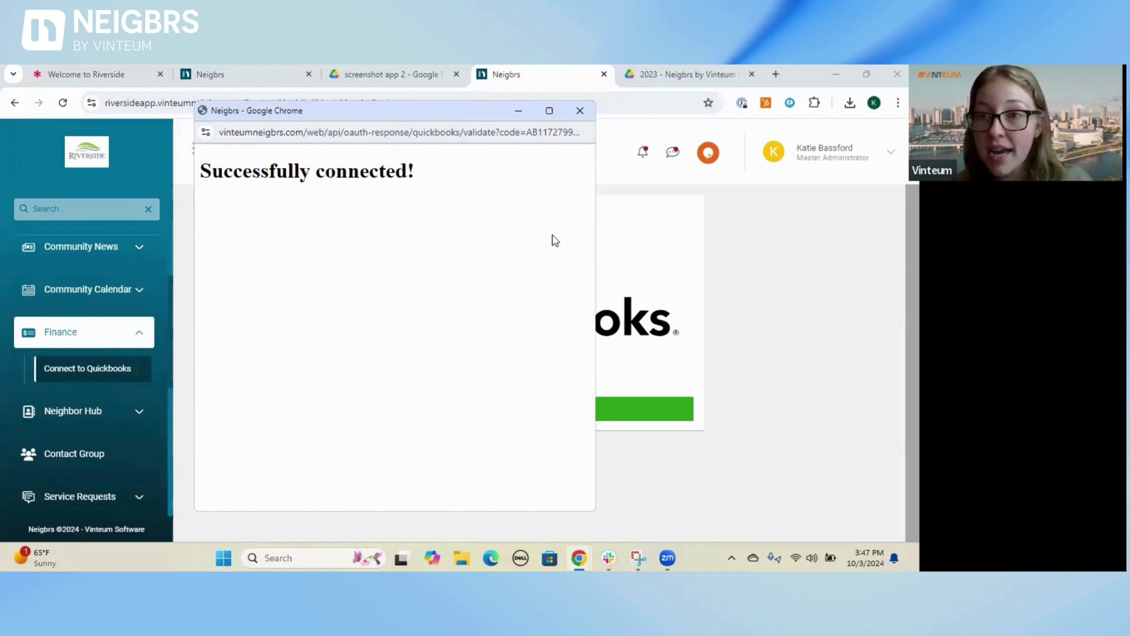
left_click(581, 109)
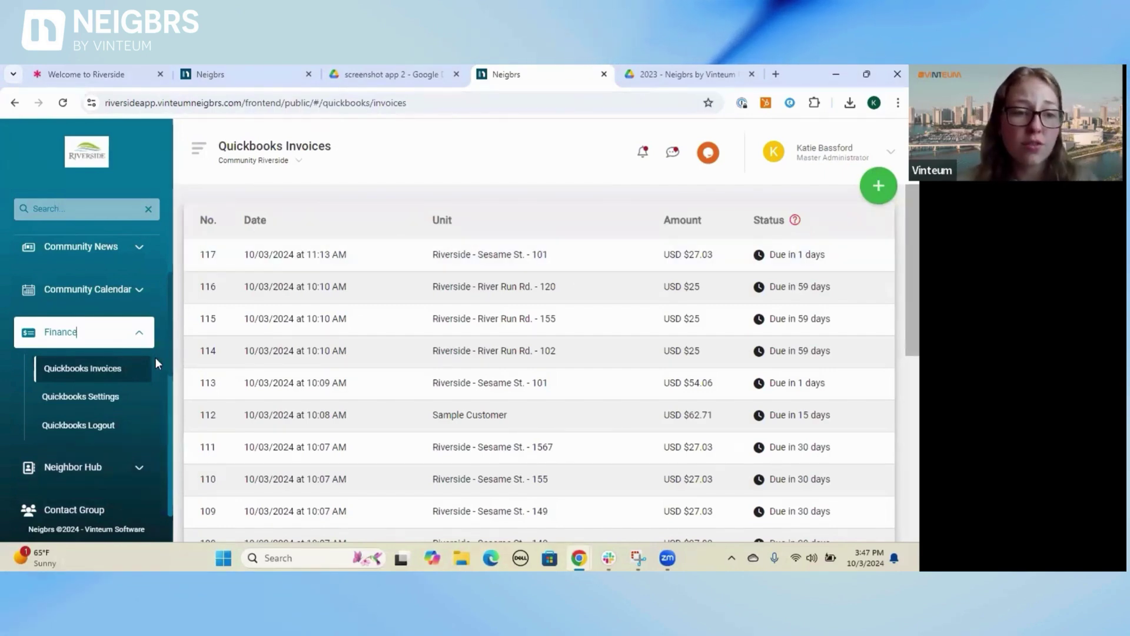
- Open the invoice items in Quickbooks Settings and review each item's description, unit price and tax setting
left_click(95, 405)
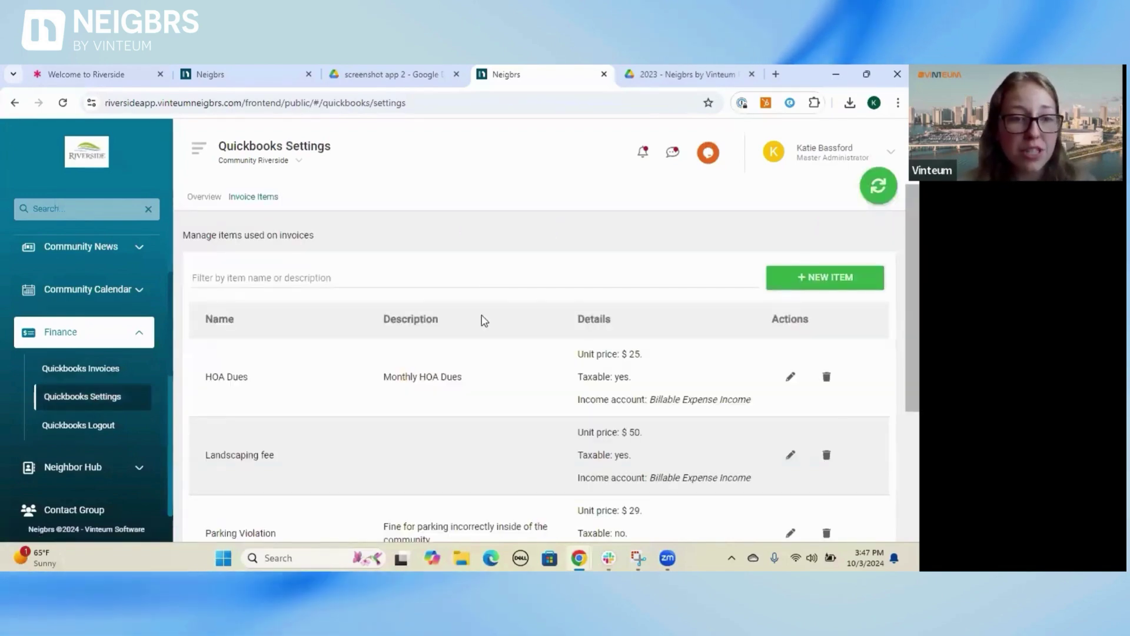
scroll(482, 319, "down", 2)
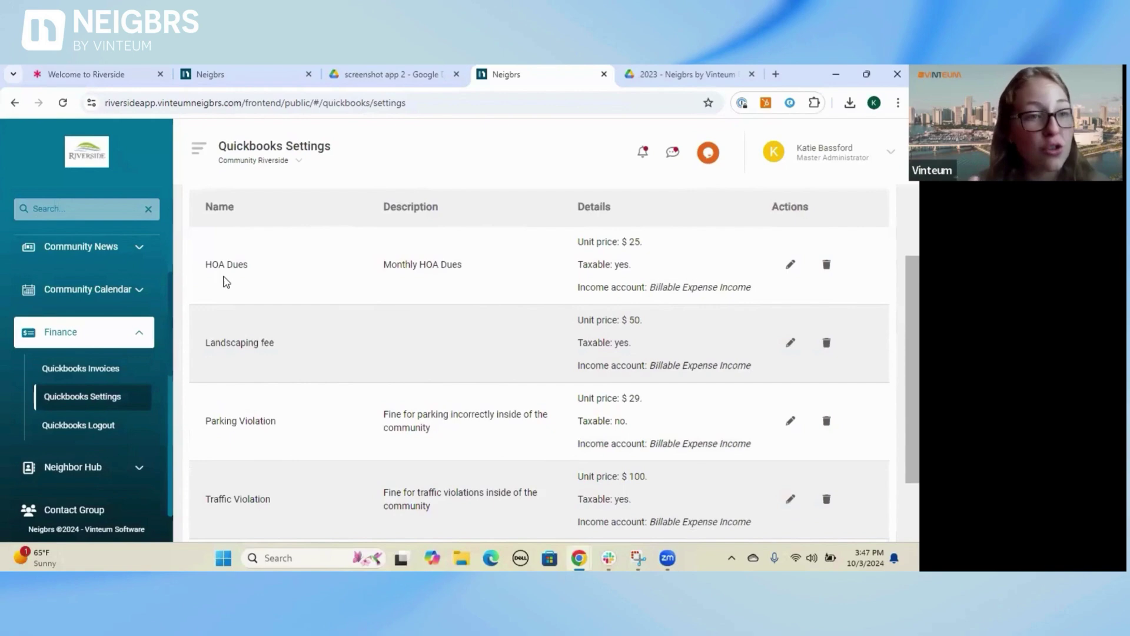
scroll(277, 366, "down", 2)
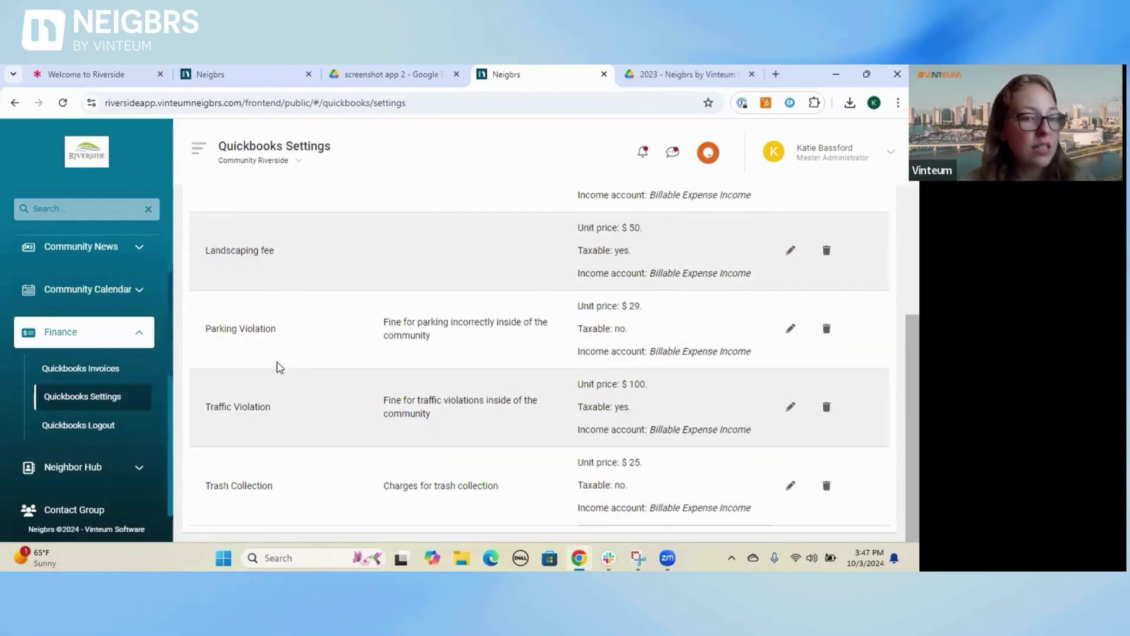
scroll(279, 367, "up", 2)
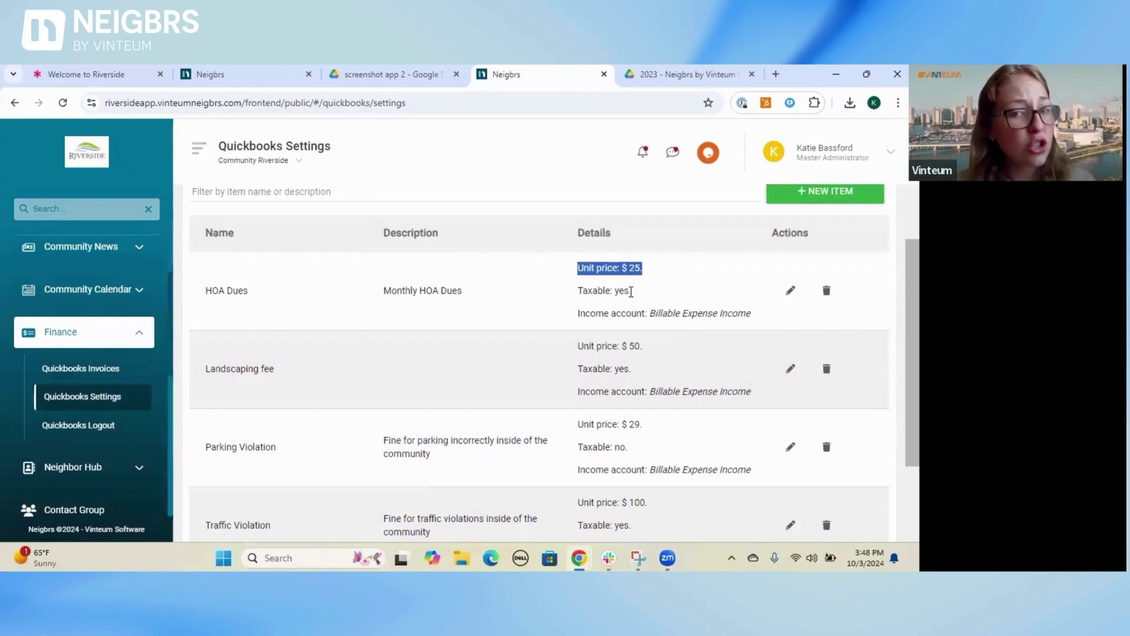
left_click_drag(631, 291, 575, 290)
left_click(475, 299)
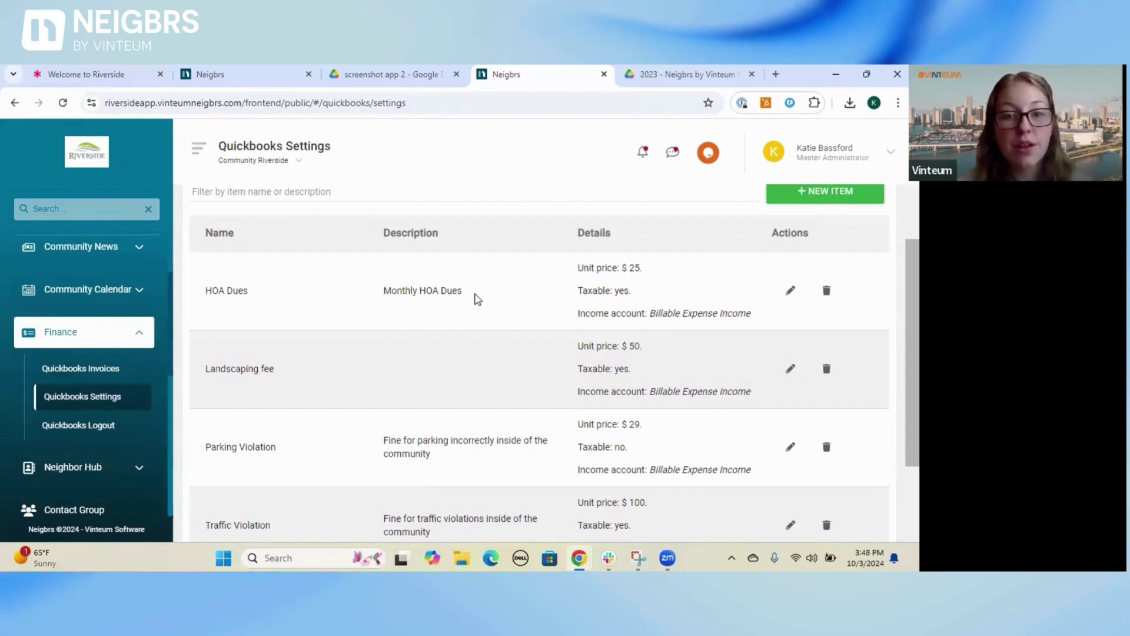
scroll(476, 299, "up", 2)
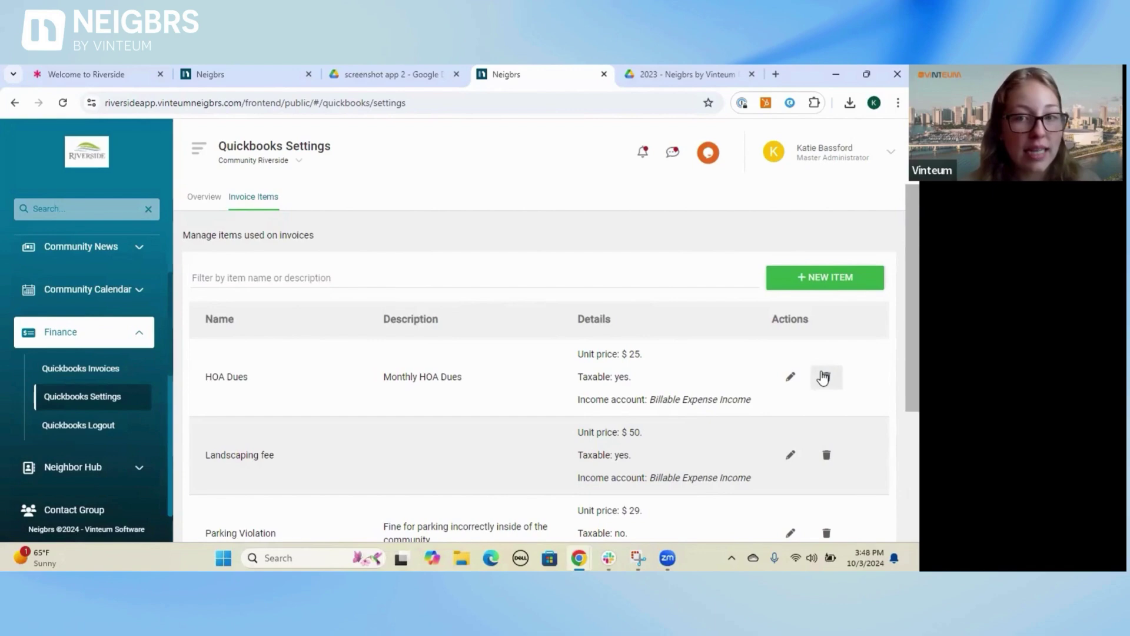
- Add a taxable invoice item named "Overdue Fee Violation", described as "fee to be charged after payment is 5 days late", with unit price 10
left_click(821, 279)
scroll(431, 304, "down", 1)
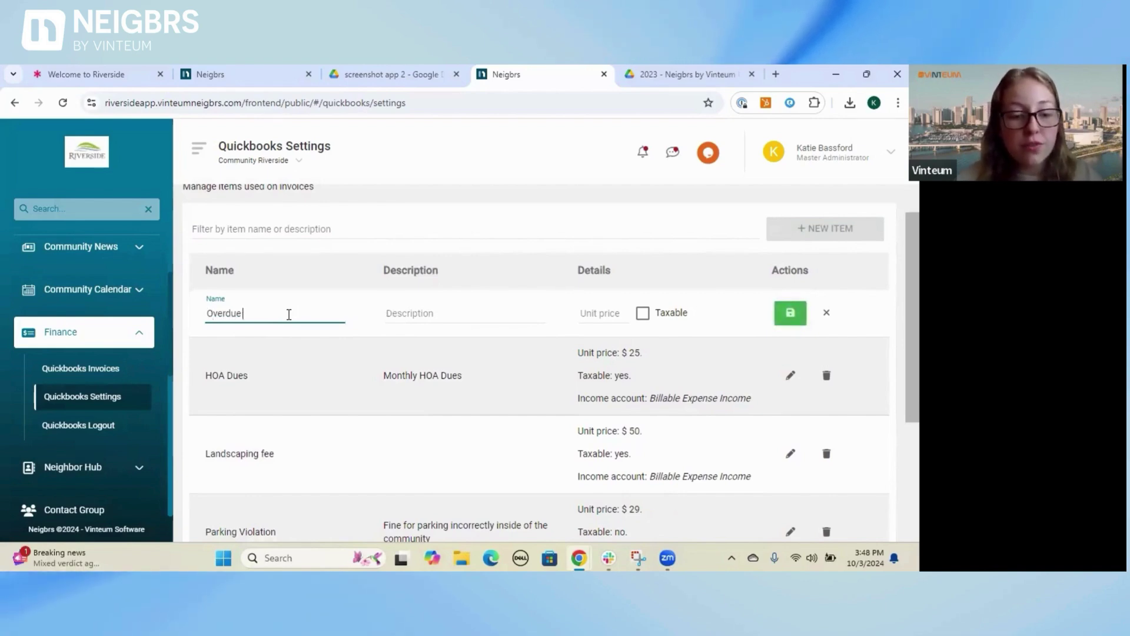
type("Overdue Fee Violation")
left_click(386, 314)
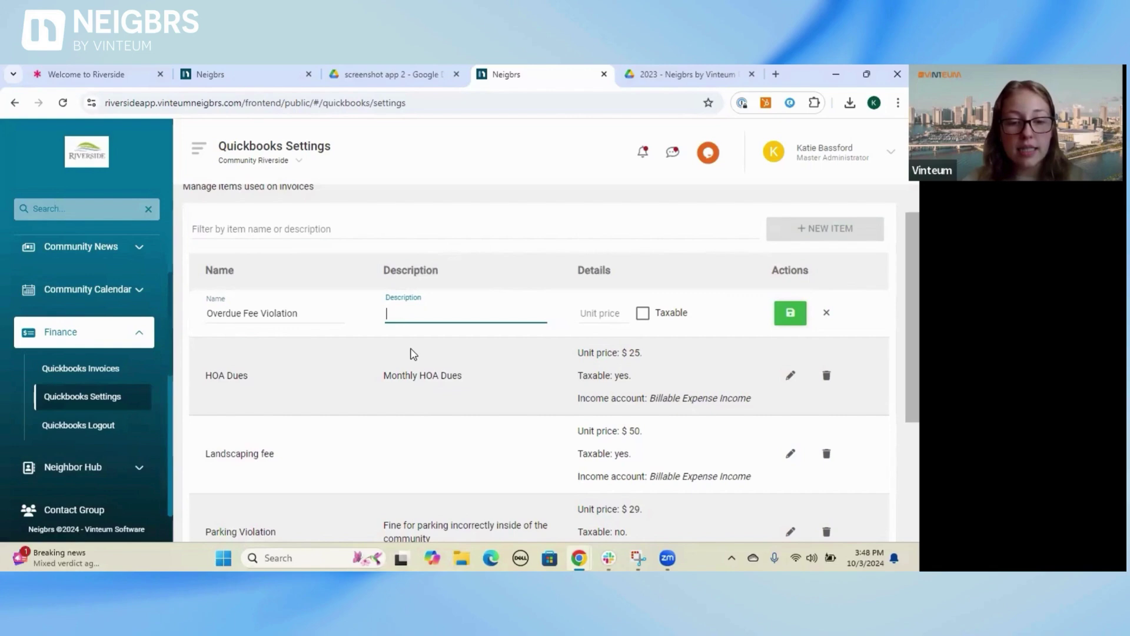
type("fee ")
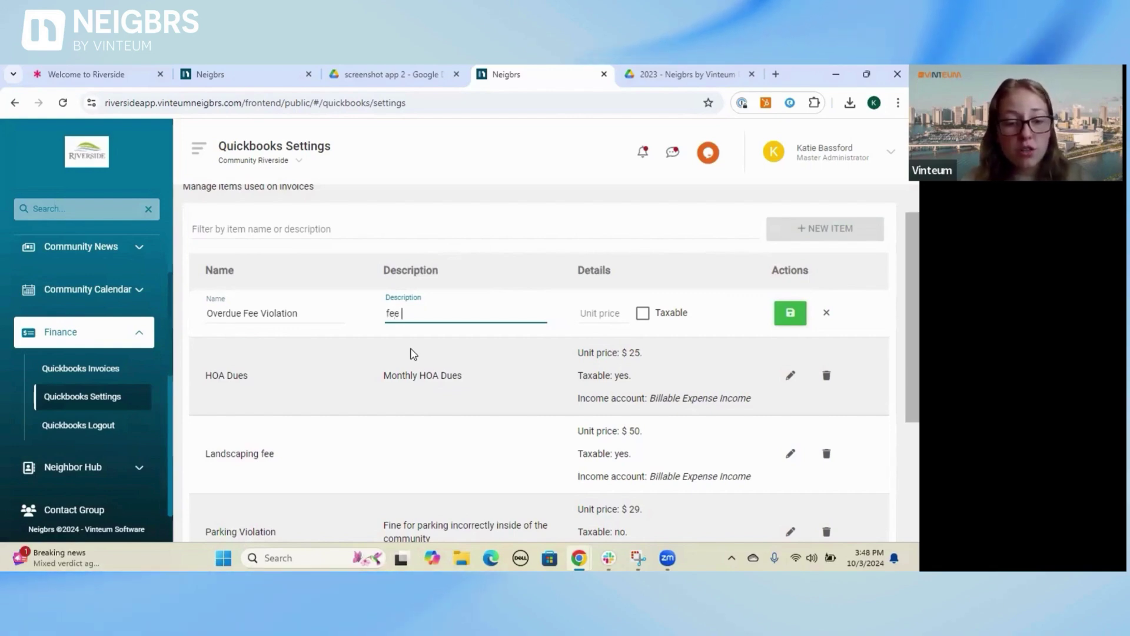
type("to be charged af")
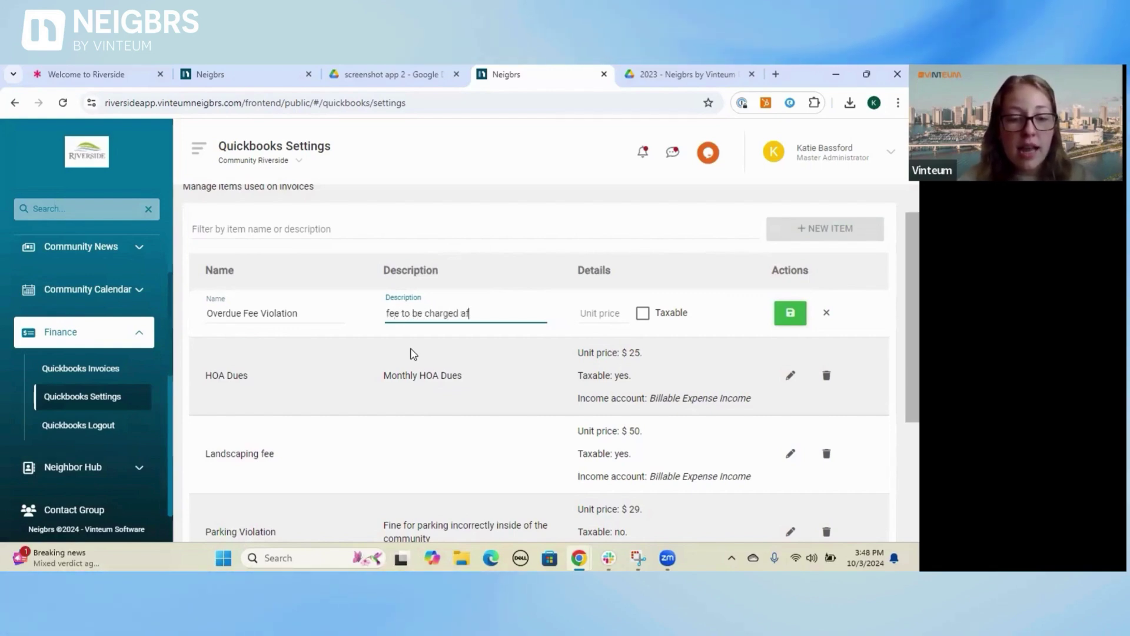
type("ter payment is 5 days late")
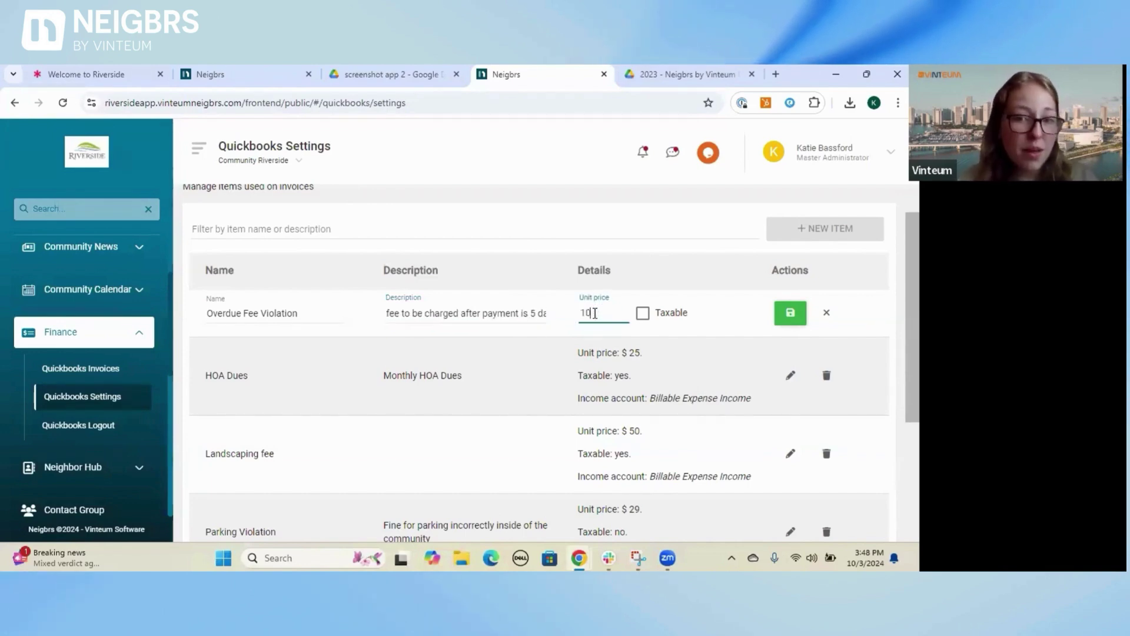
left_click(642, 314)
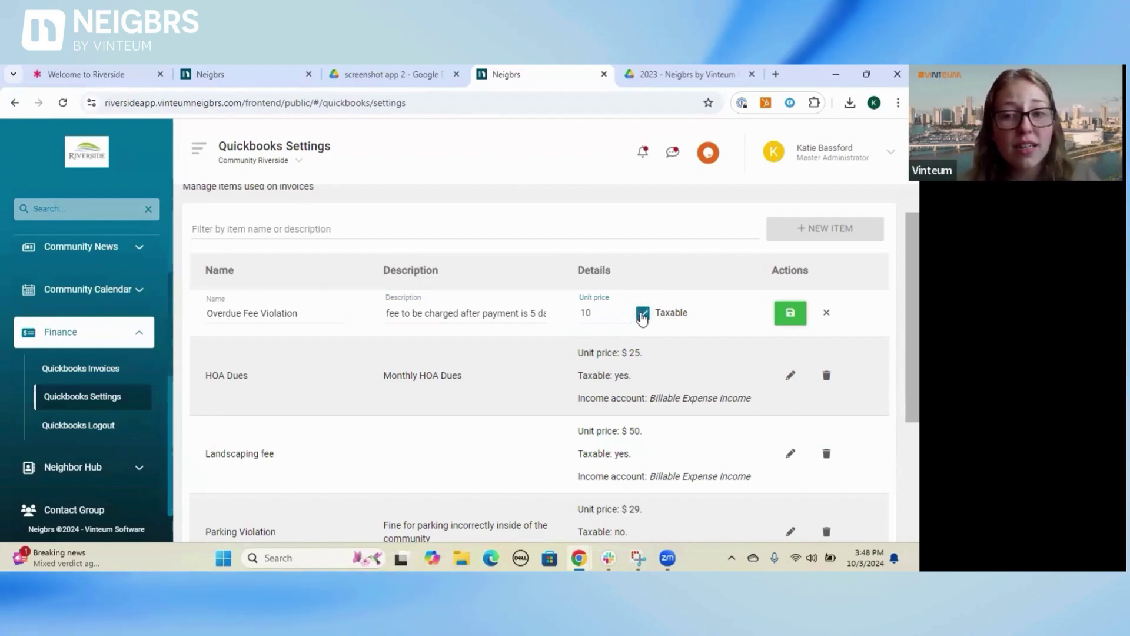
left_click(789, 320)
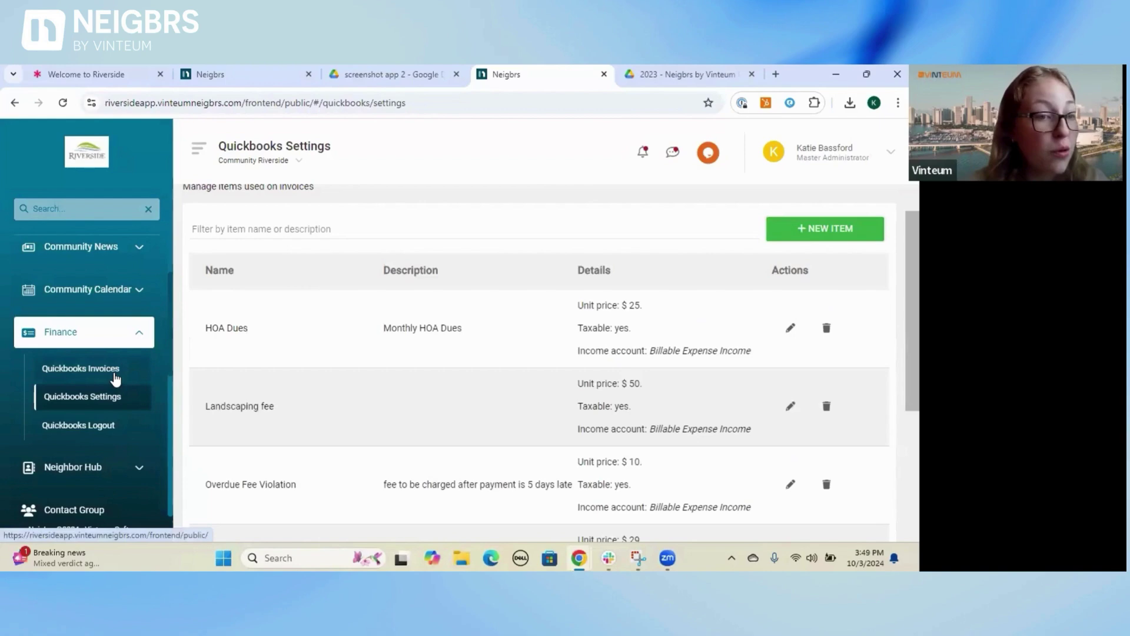
- Open the Quickbooks Invoices list, view the details of invoice 117, and close them again
left_click(115, 379)
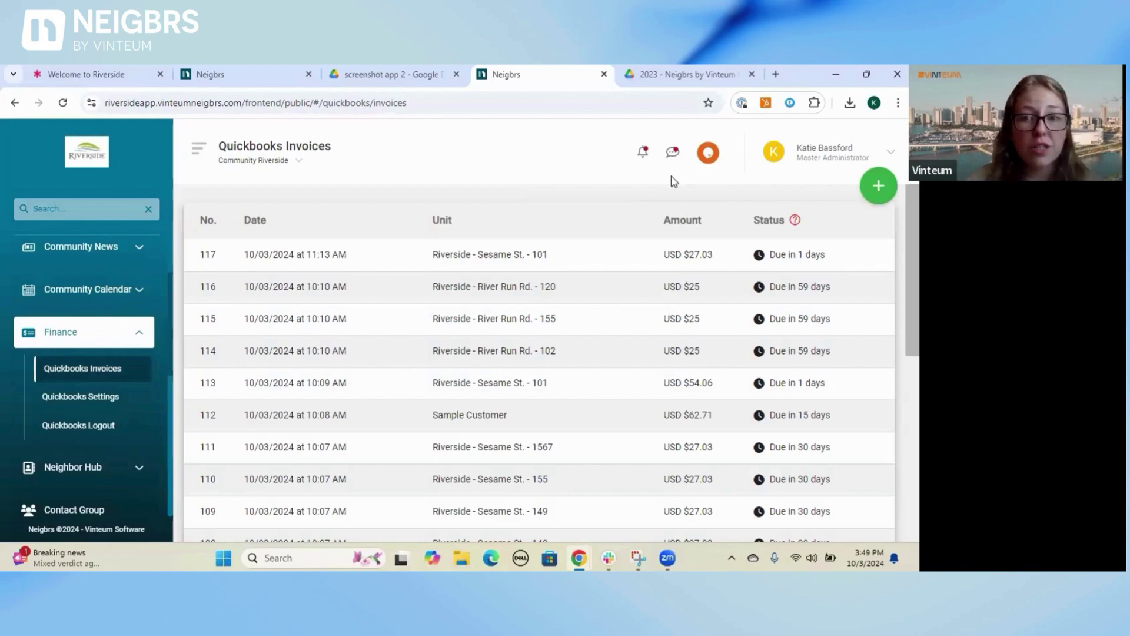
left_click(797, 259)
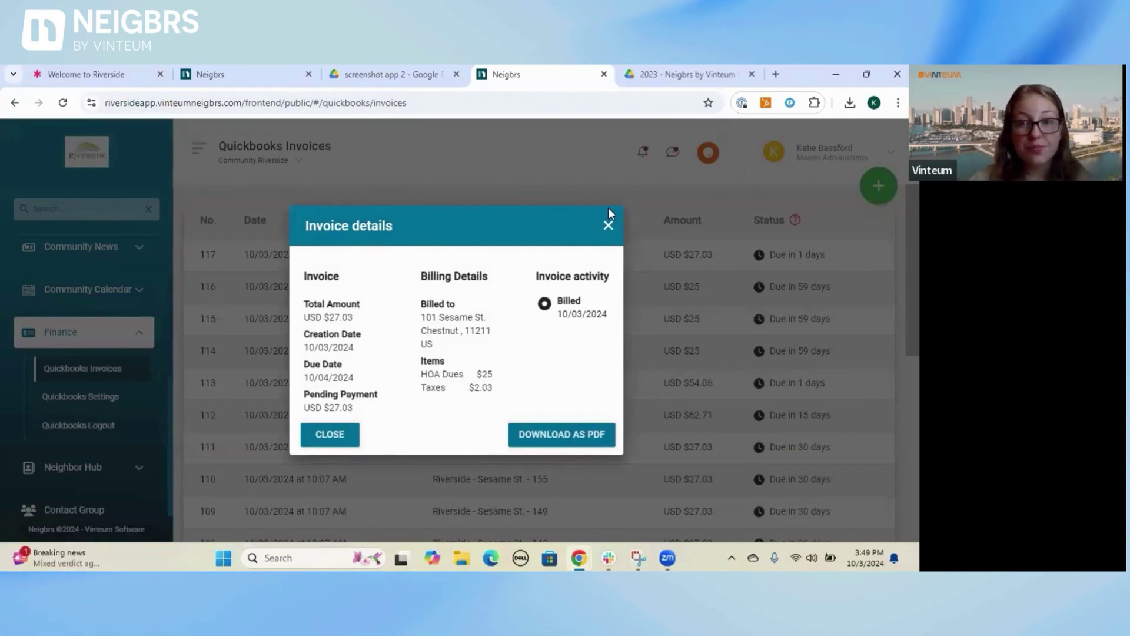
left_click(607, 224)
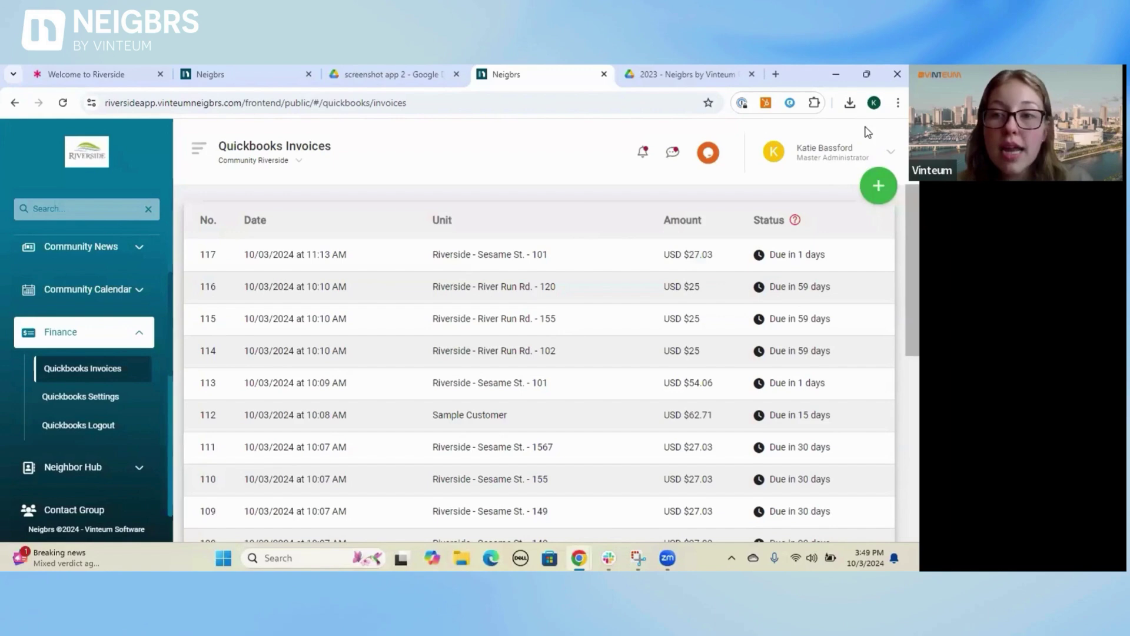
- Start a new Quickbooks invoice and set the unit selection's building/street to Sesame St. only
left_click(876, 187)
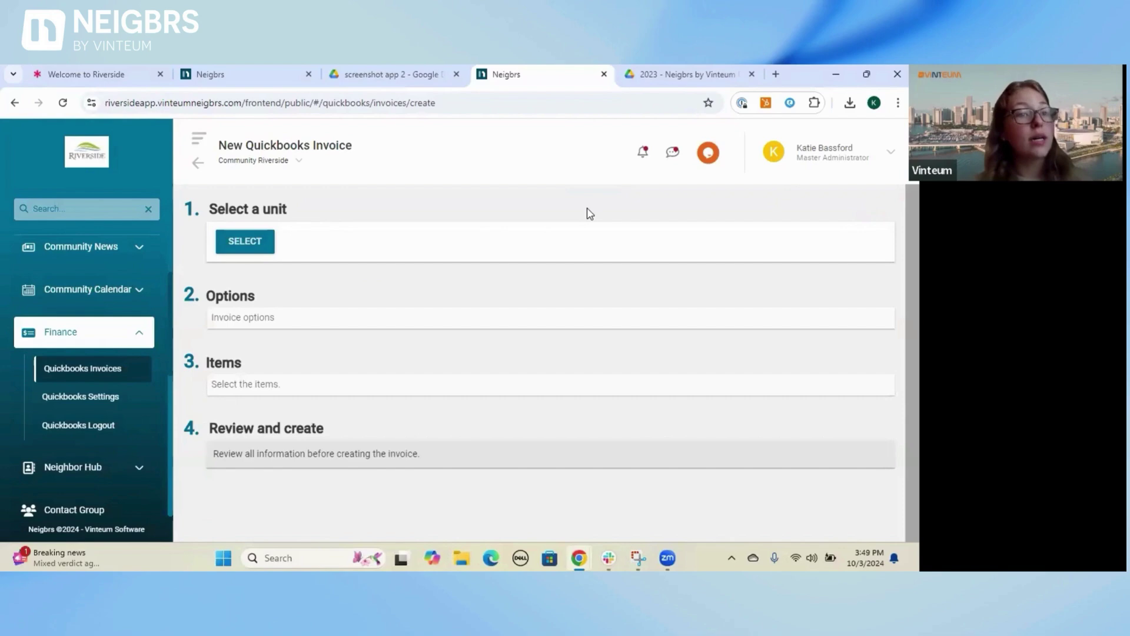
left_click(259, 240)
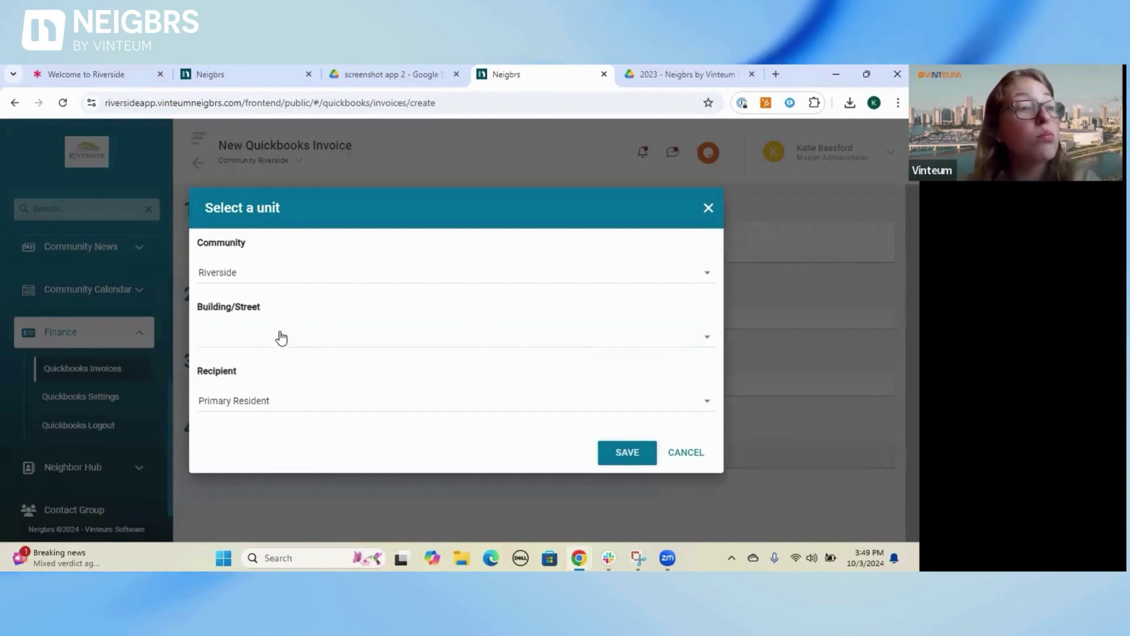
left_click(280, 336)
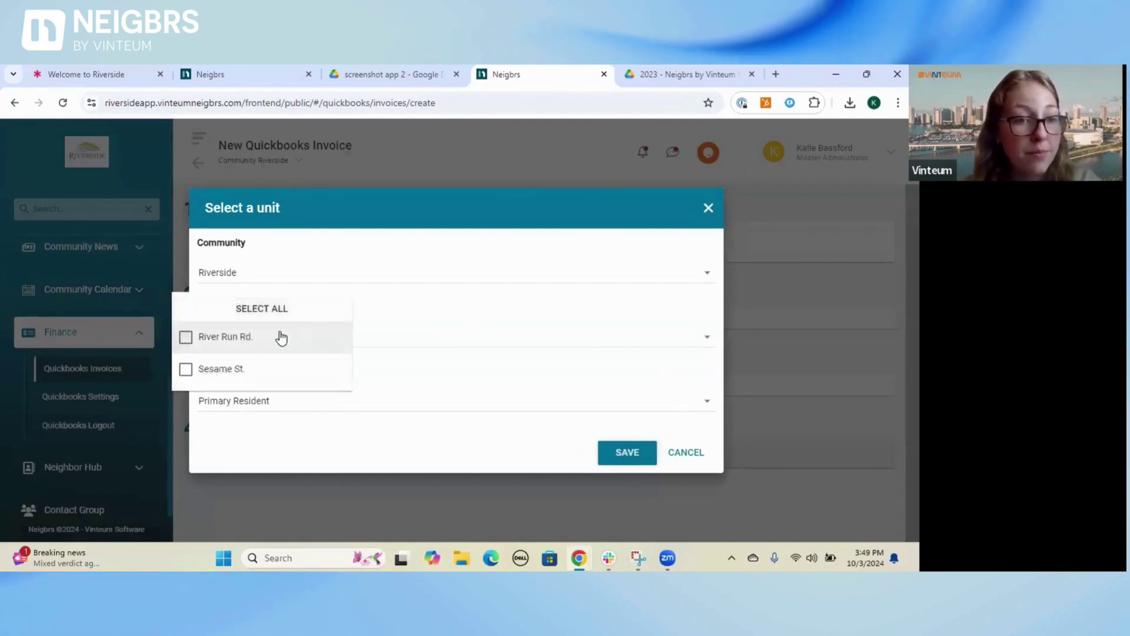
left_click(258, 313)
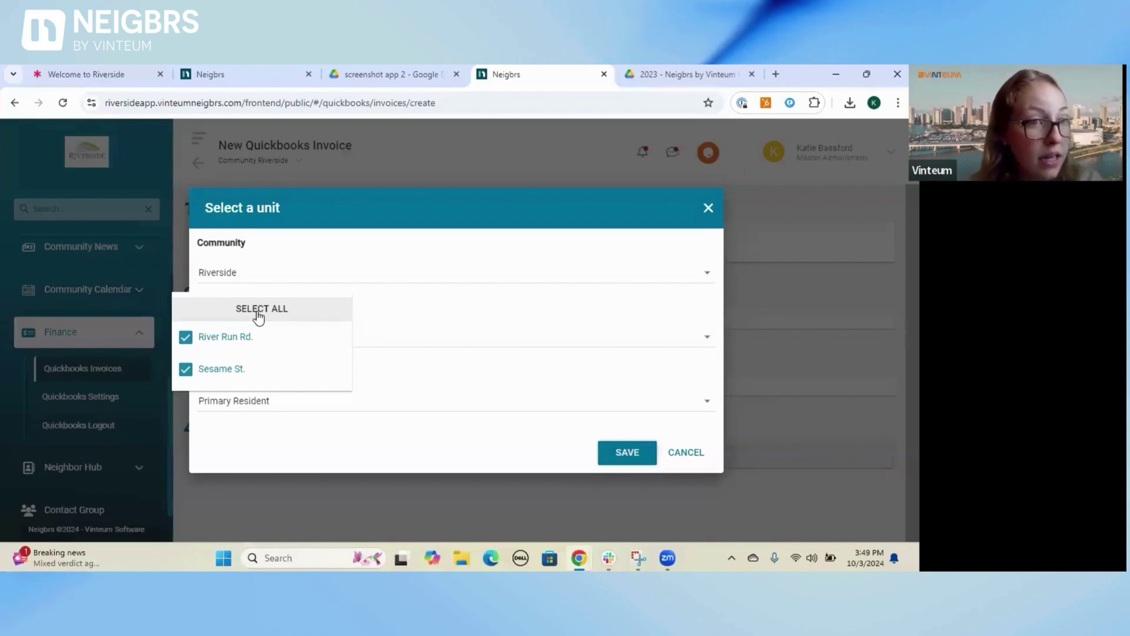
left_click(186, 337)
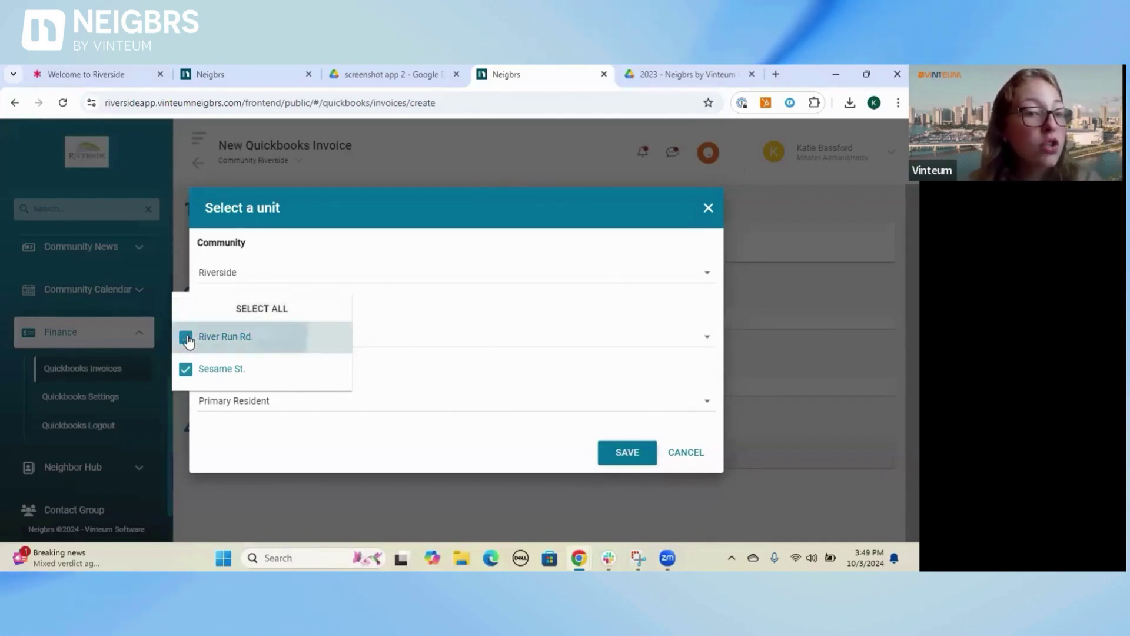
left_click(452, 331)
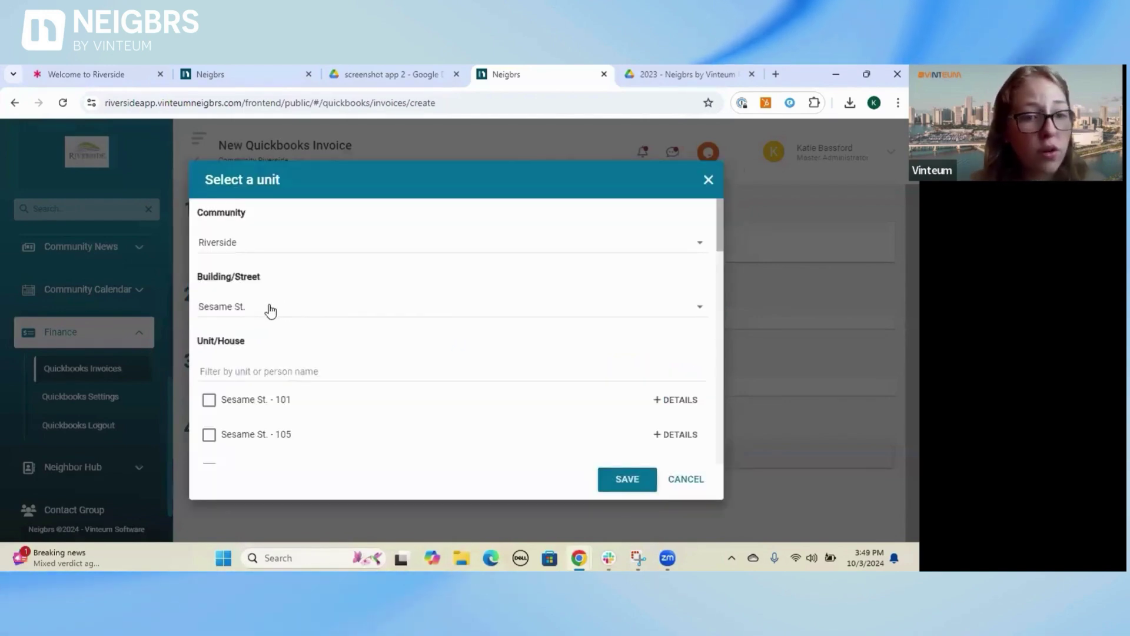
- Select the unit Sesame St. - 110 and expand its details to review the owners and residents
scroll(323, 370, "down", 1)
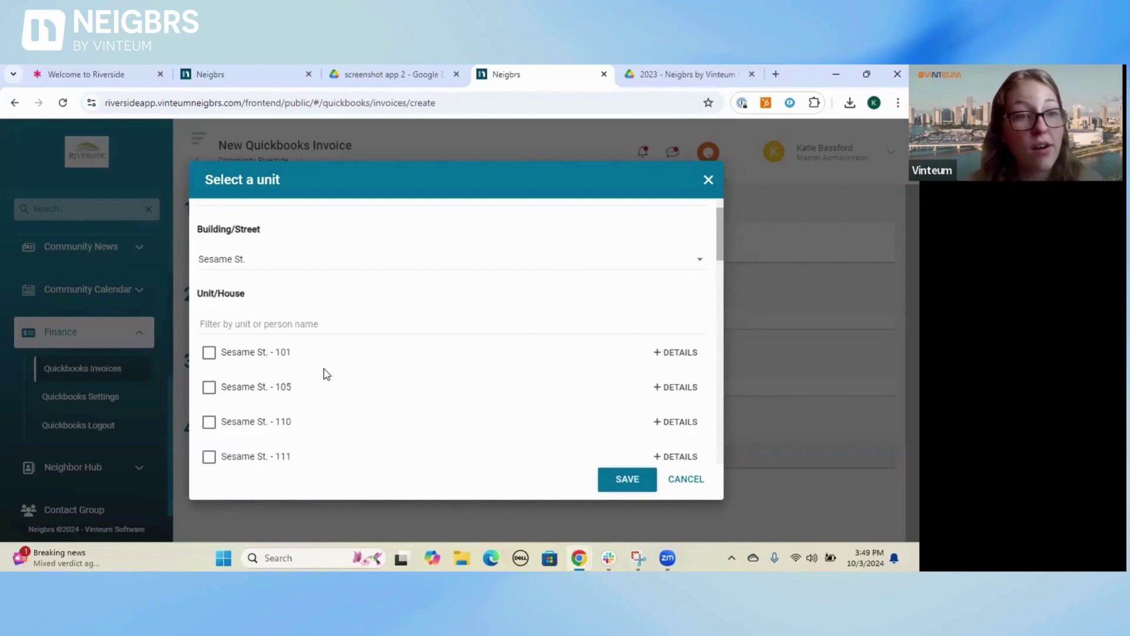
scroll(327, 374, "down", 1)
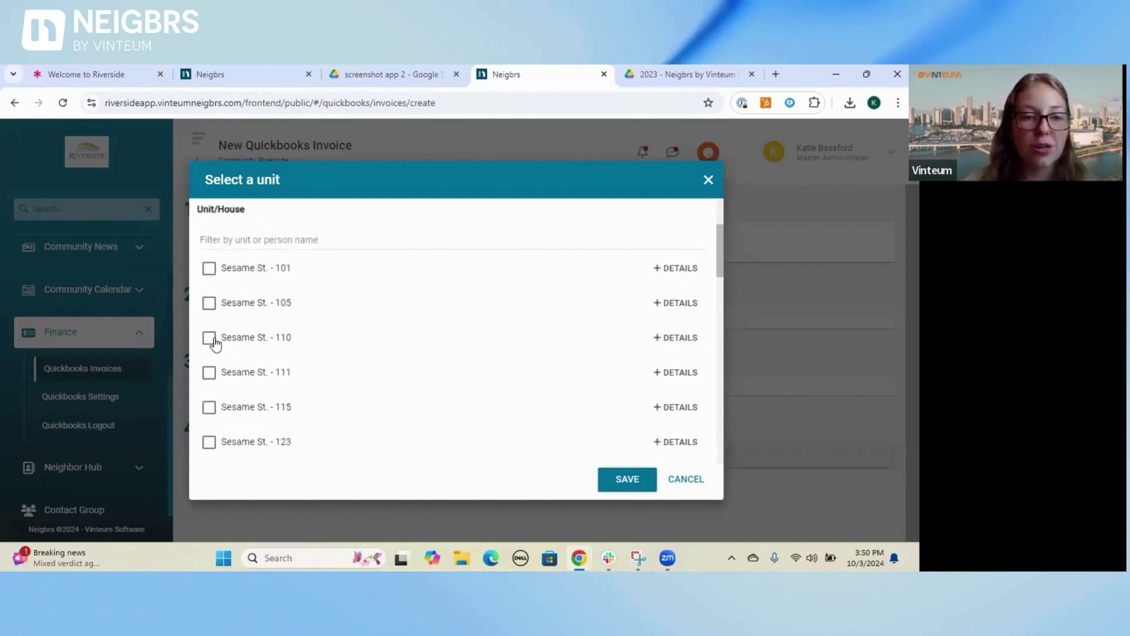
left_click(691, 340)
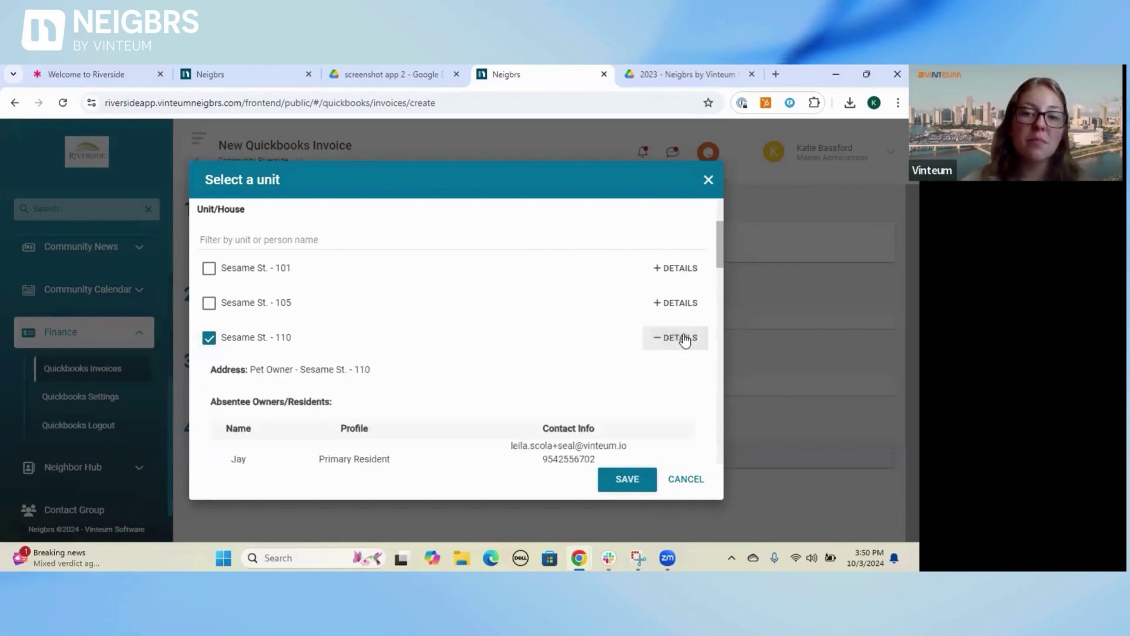
scroll(591, 371, "down", 1)
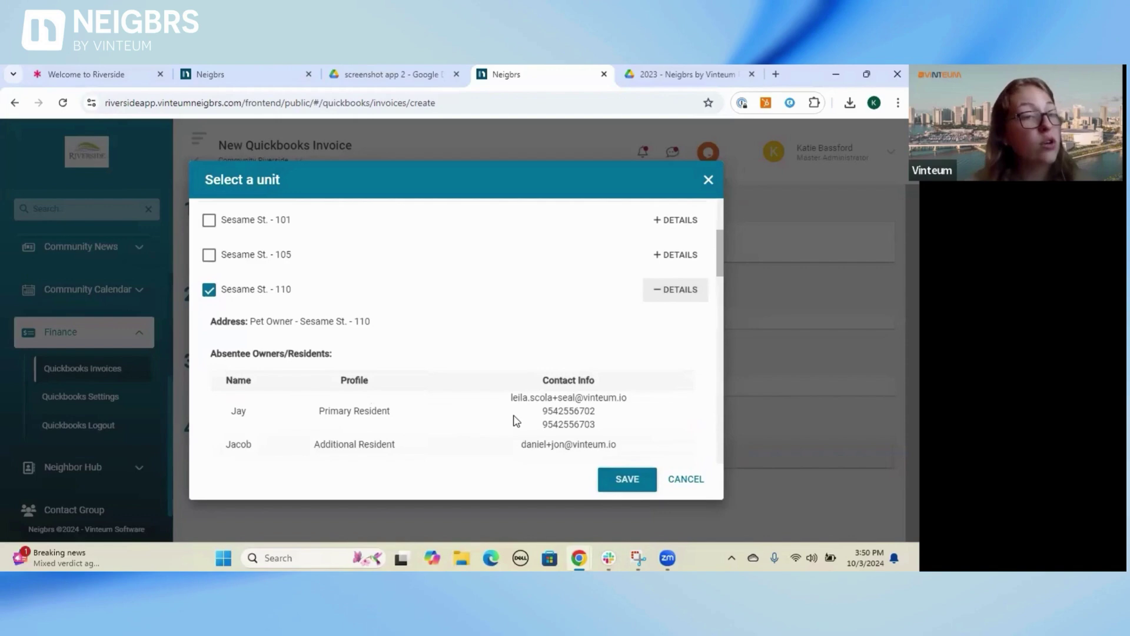
scroll(516, 420, "down", 12)
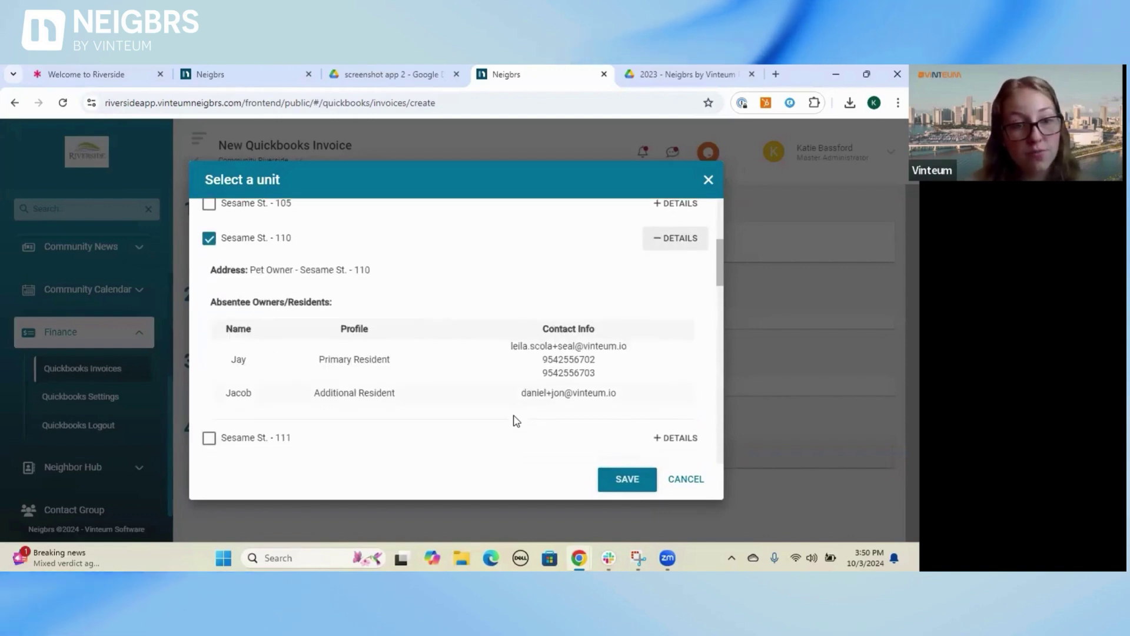
scroll(516, 420, "down", 4)
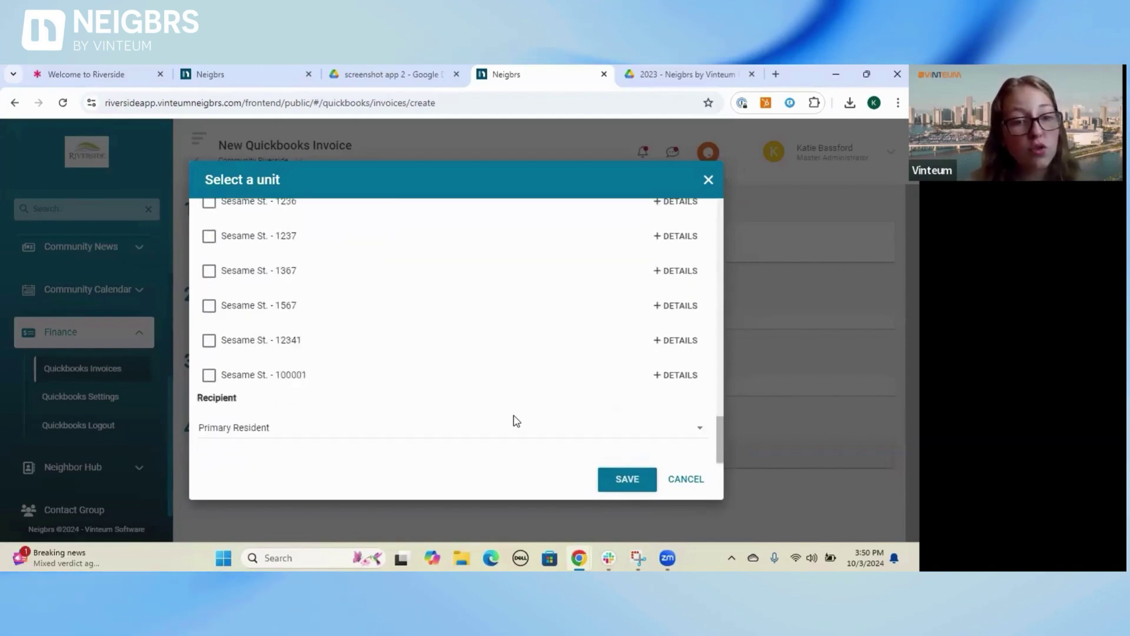
- Set the invoice recipient to Primary Resident and save the unit selection
left_click(250, 431)
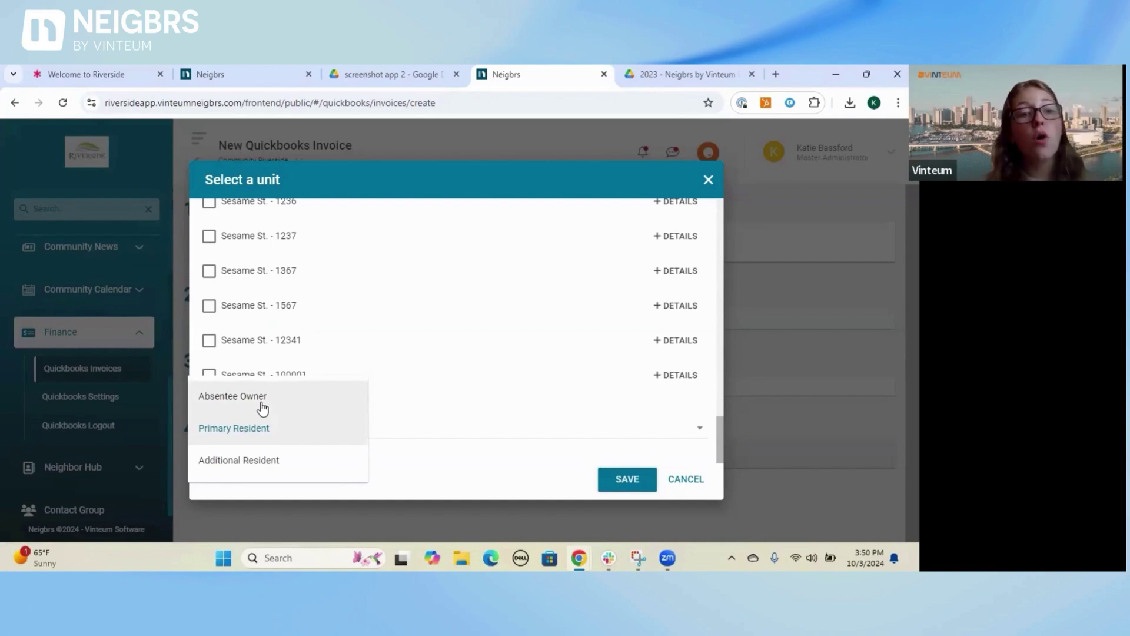
left_click(268, 432)
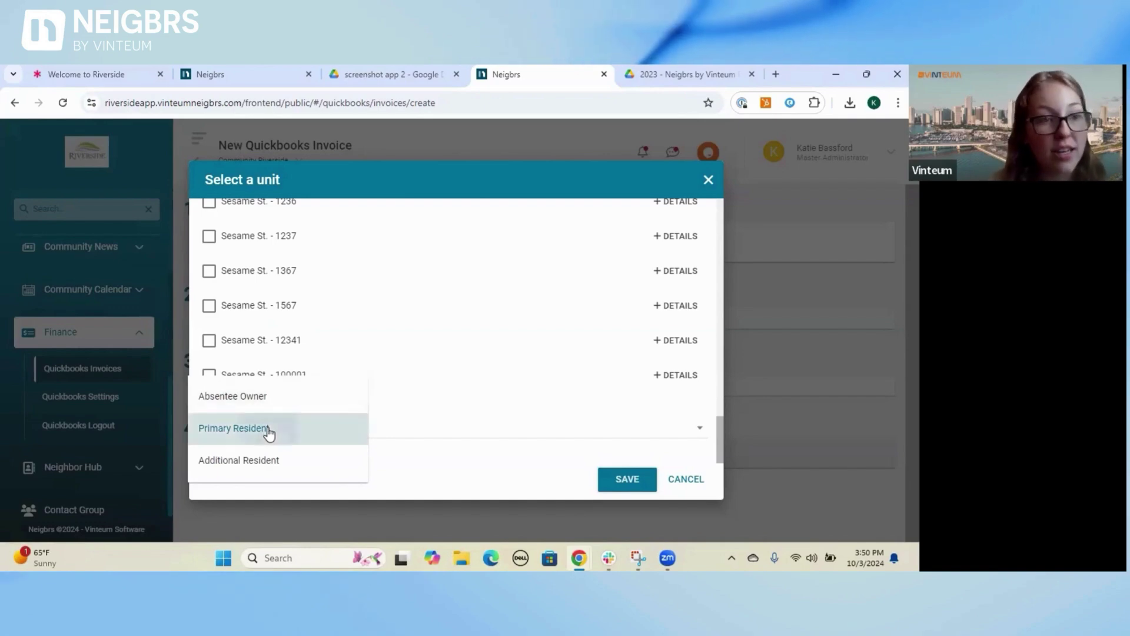
left_click(642, 481)
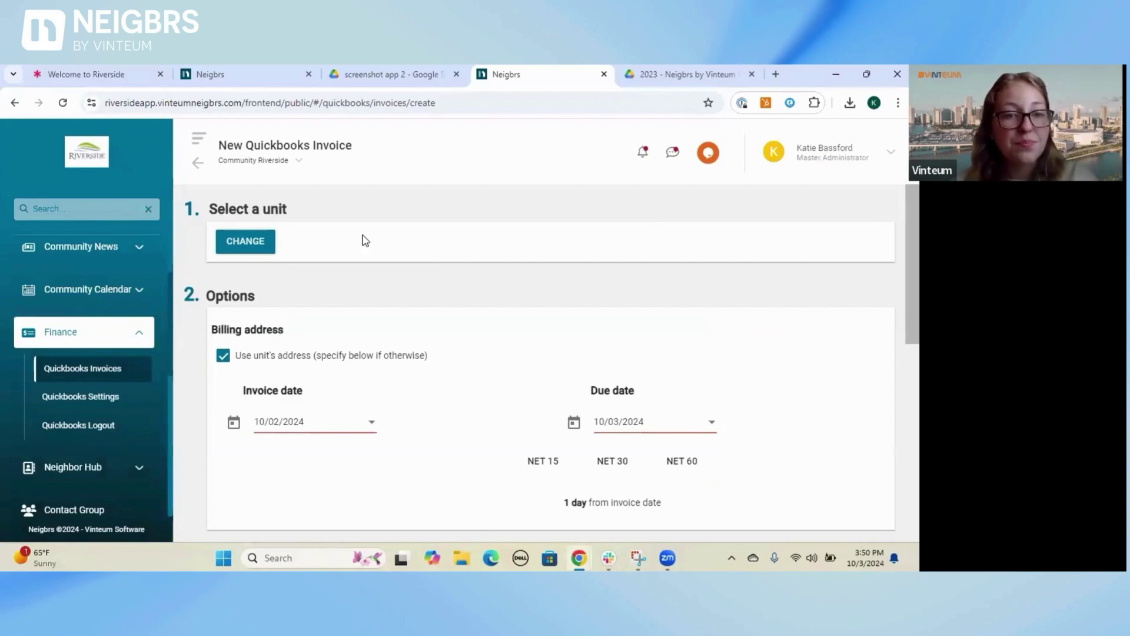
- Choose October 3 in the invoice date calendar and set the due date with the NET 60 terms
scroll(396, 333, "down", 2)
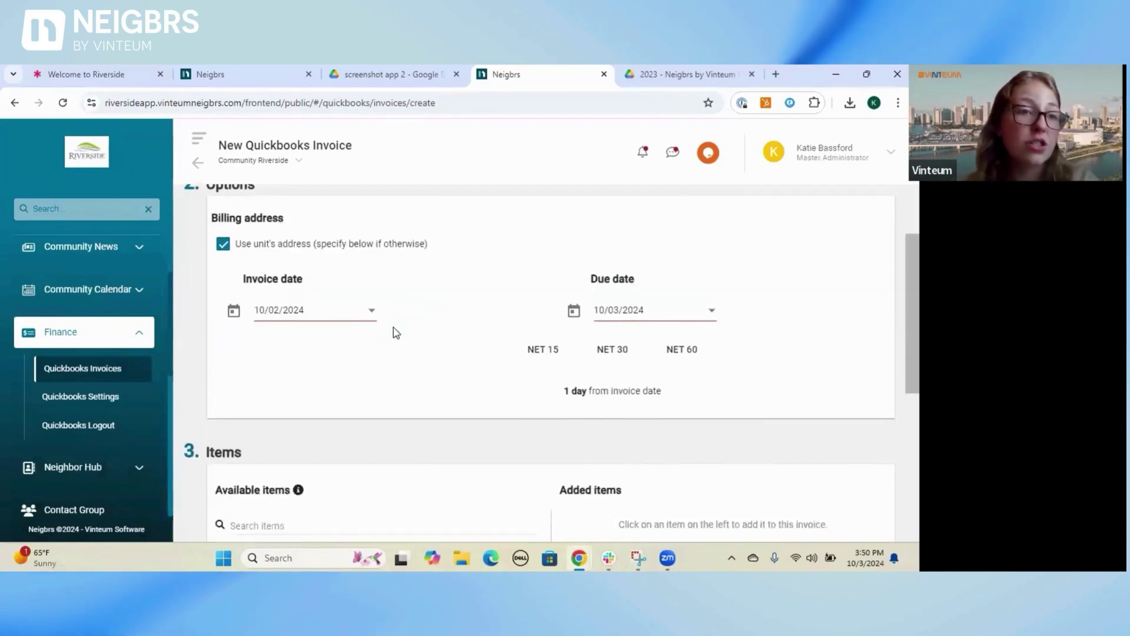
left_click(310, 317)
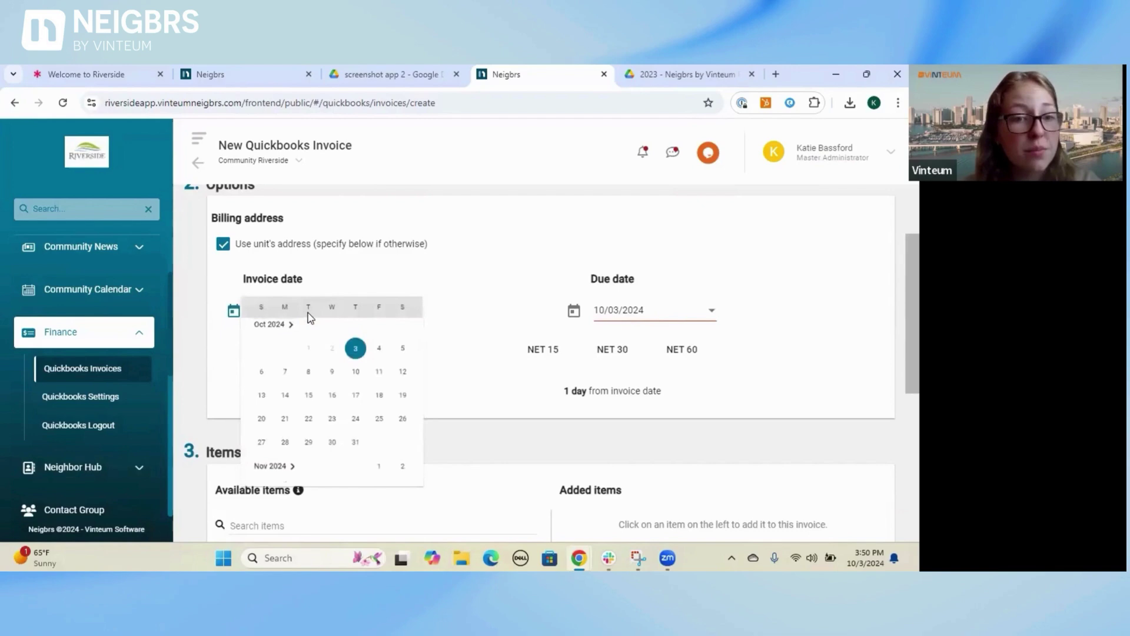
left_click(360, 354)
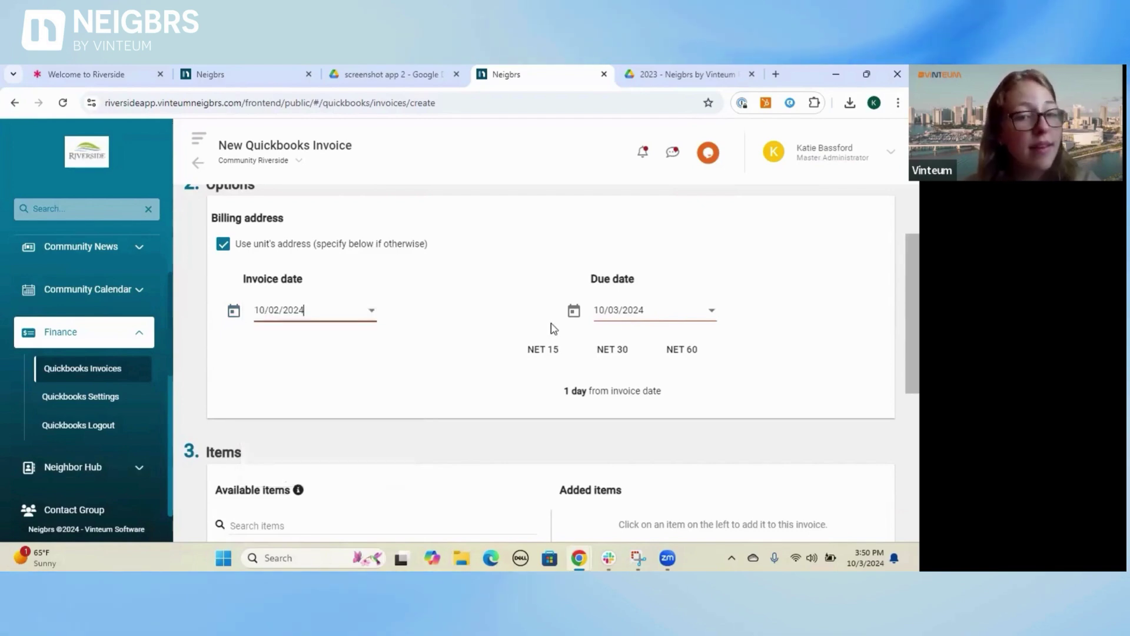
left_click(658, 318)
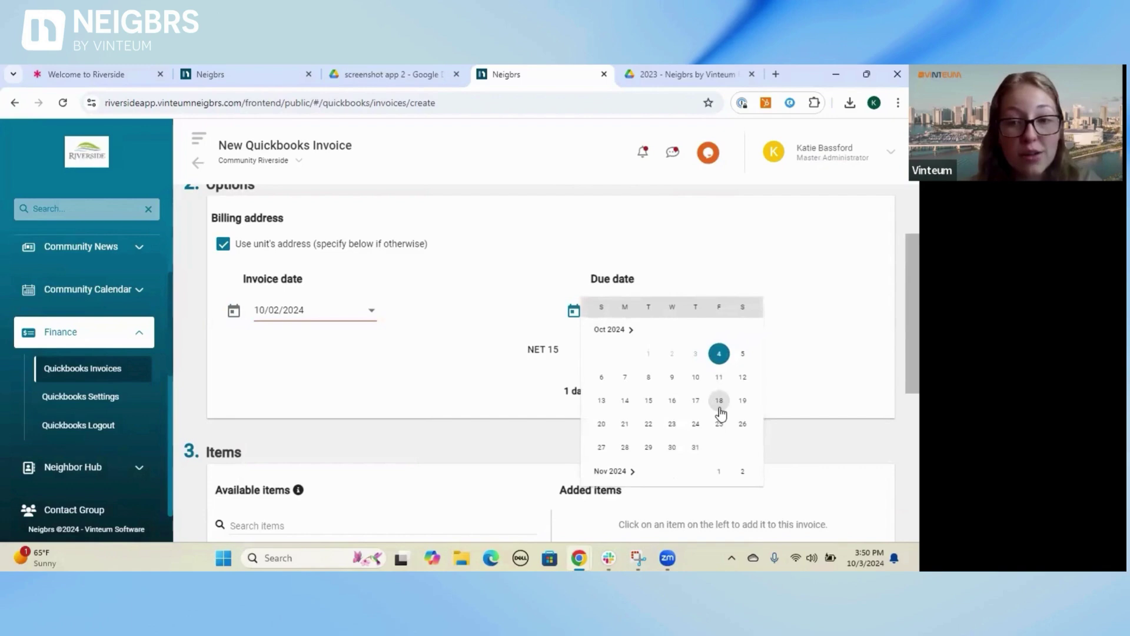
left_click(719, 407)
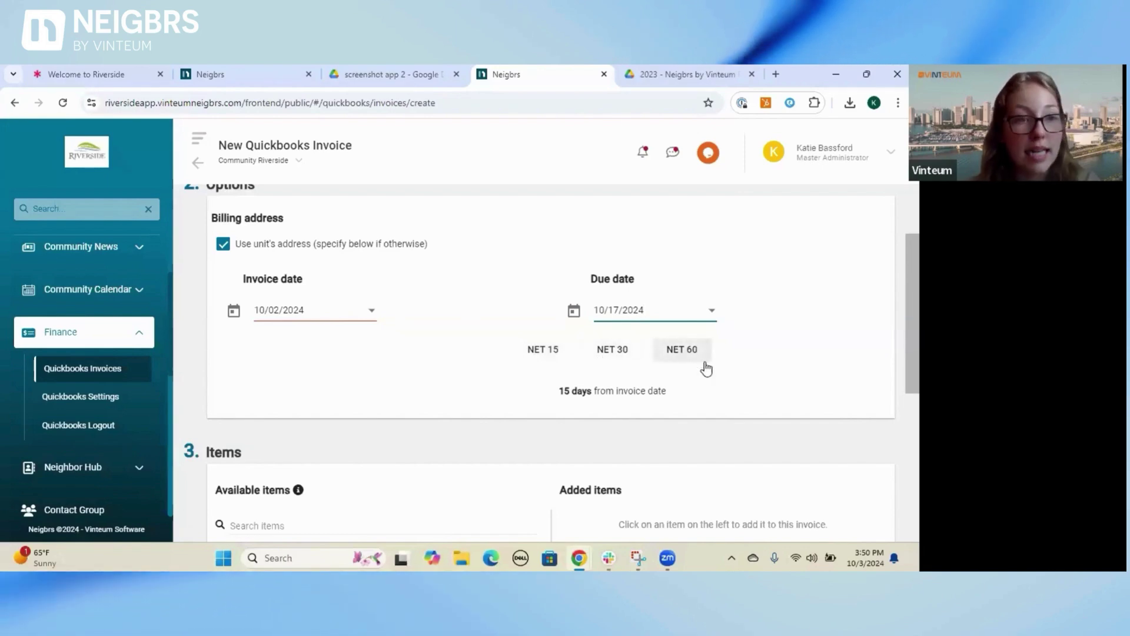
left_click(686, 353)
- Add the Overdue Fee Violation item to the invoice, and create the invoice after reviewing its preview
scroll(689, 359, "down", 4)
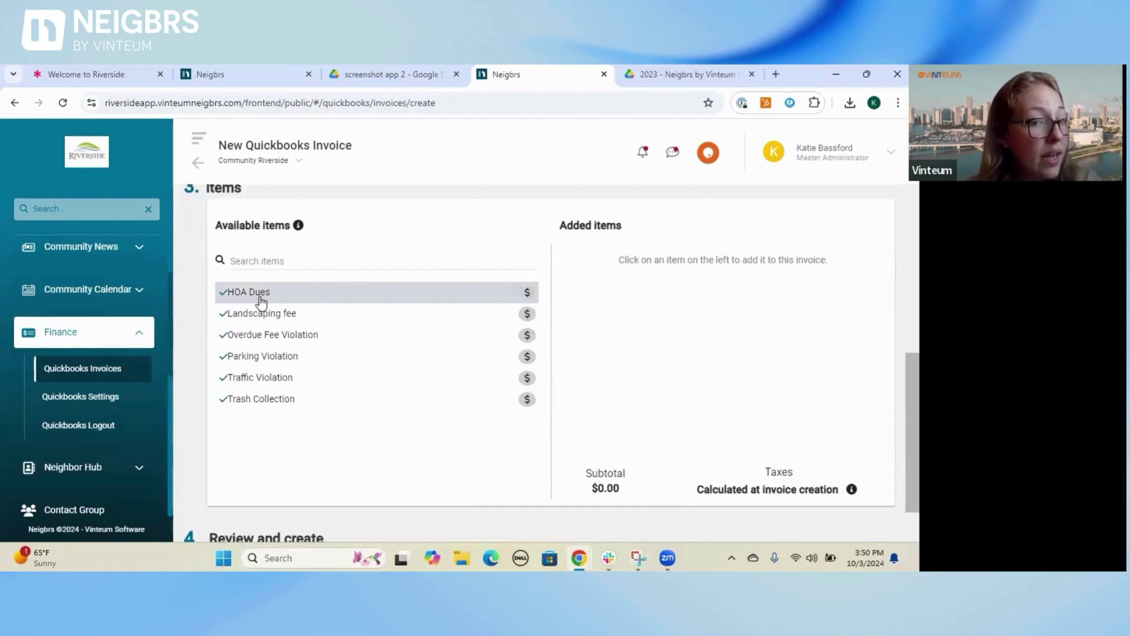
left_click(271, 338)
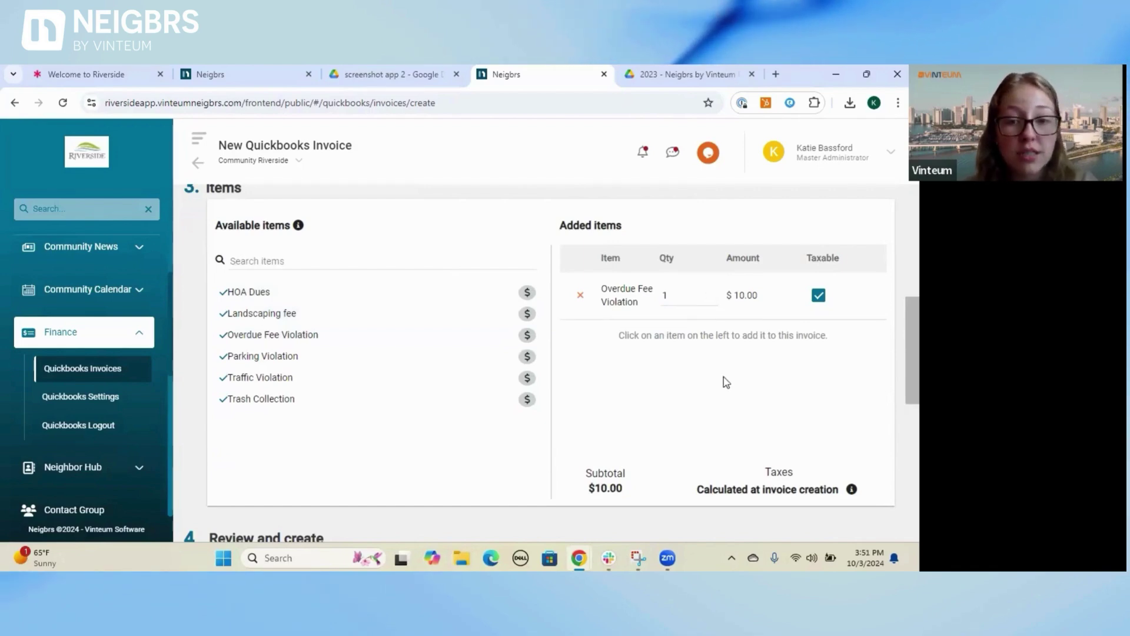
scroll(724, 379, "down", 2)
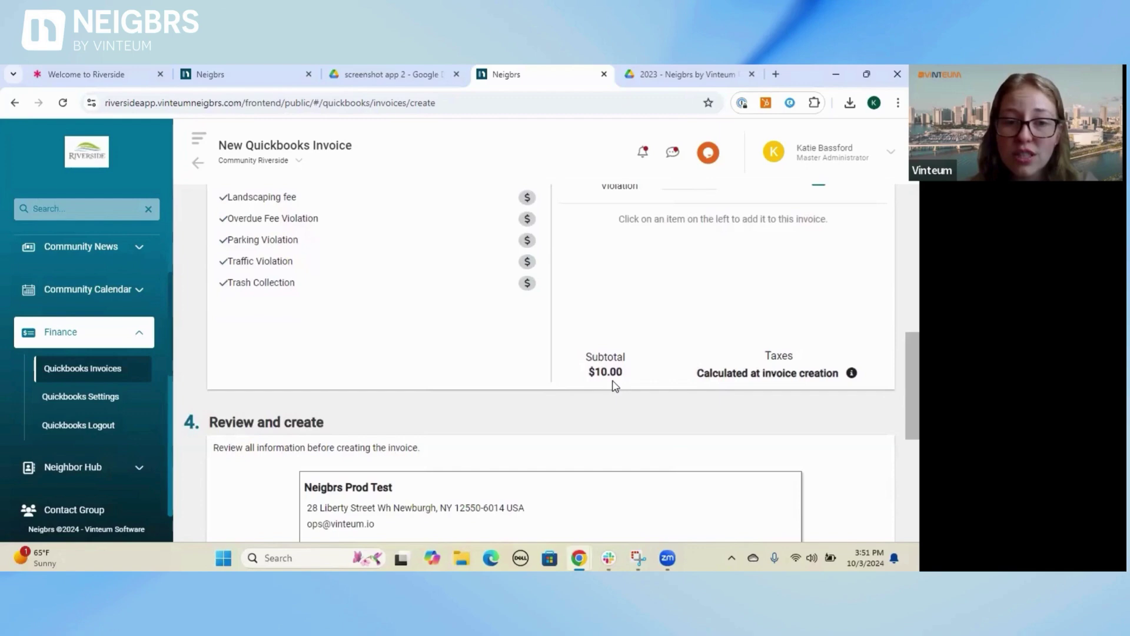
scroll(614, 385, "down", 5)
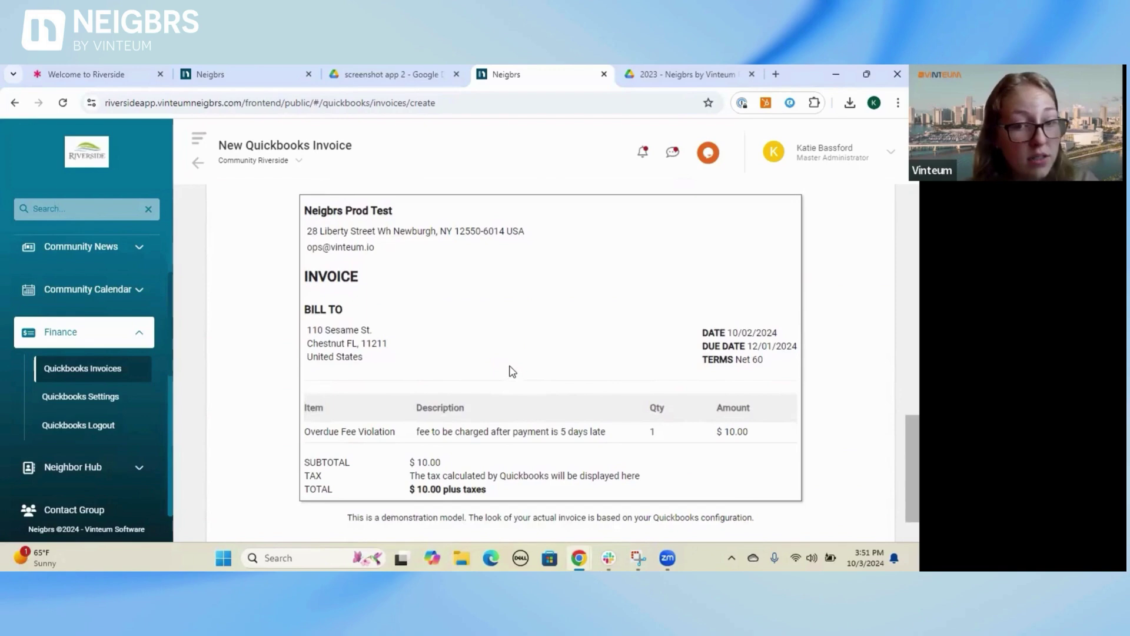
scroll(513, 370, "down", 1)
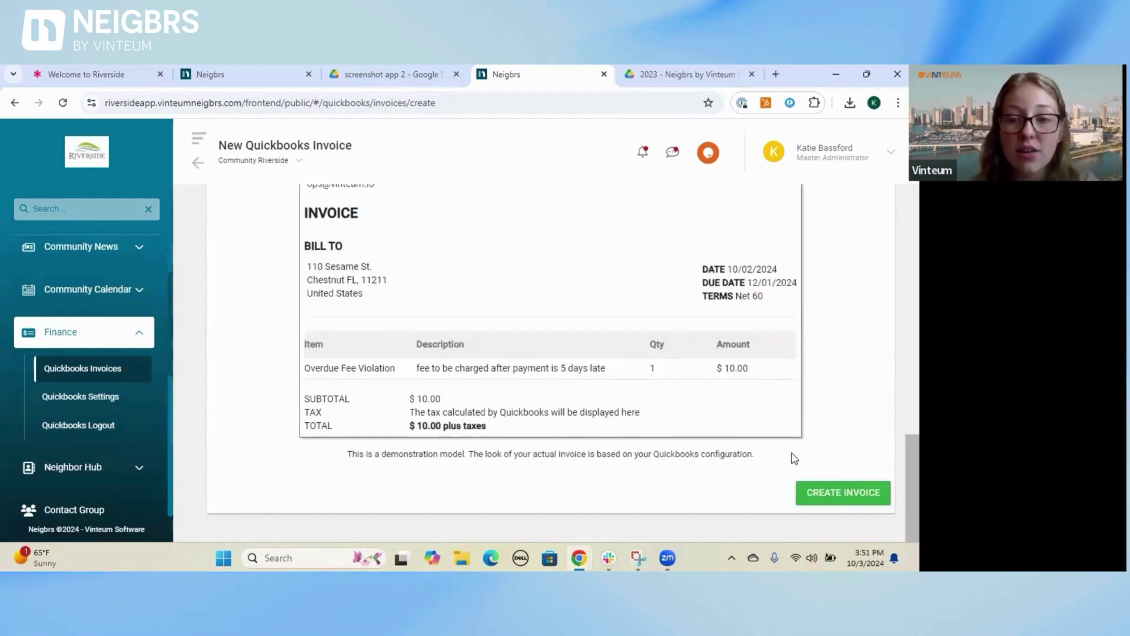
left_click(867, 491)
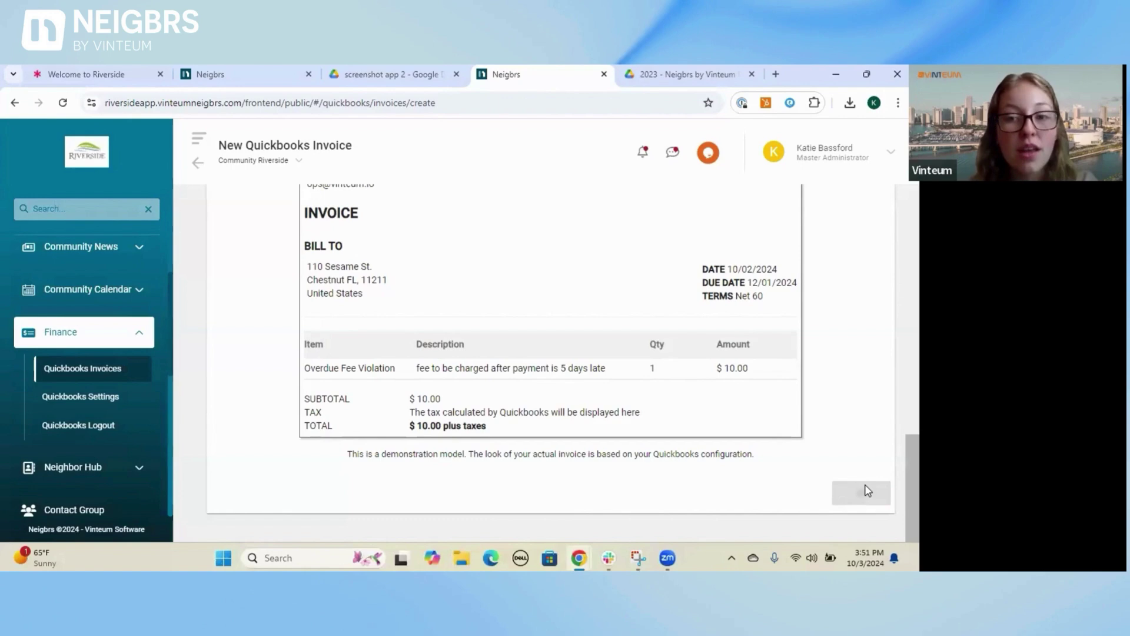